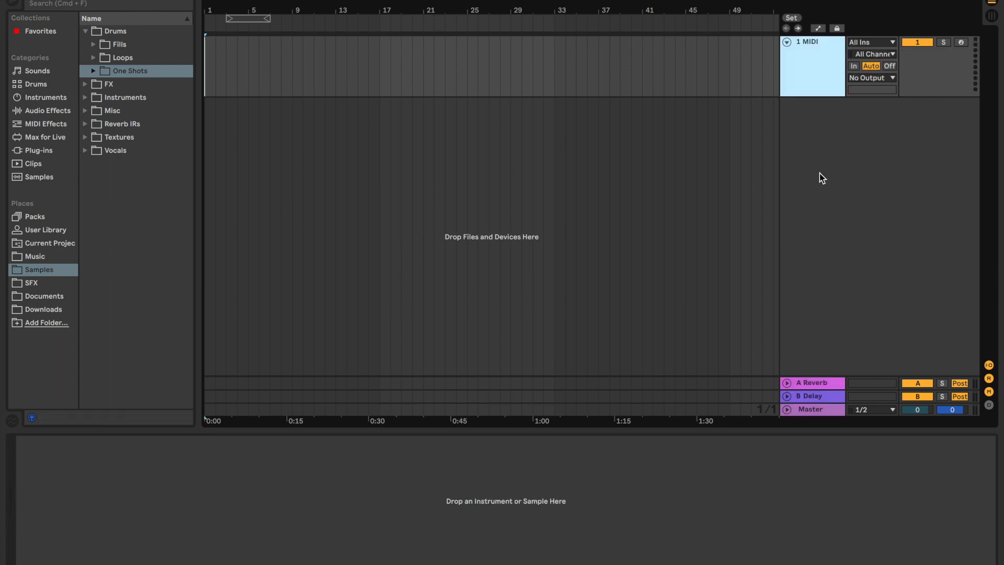
- Add a Drum Rack to the 1 MIDI track and widen the browser showing the Snare one-shots
click(733, 73)
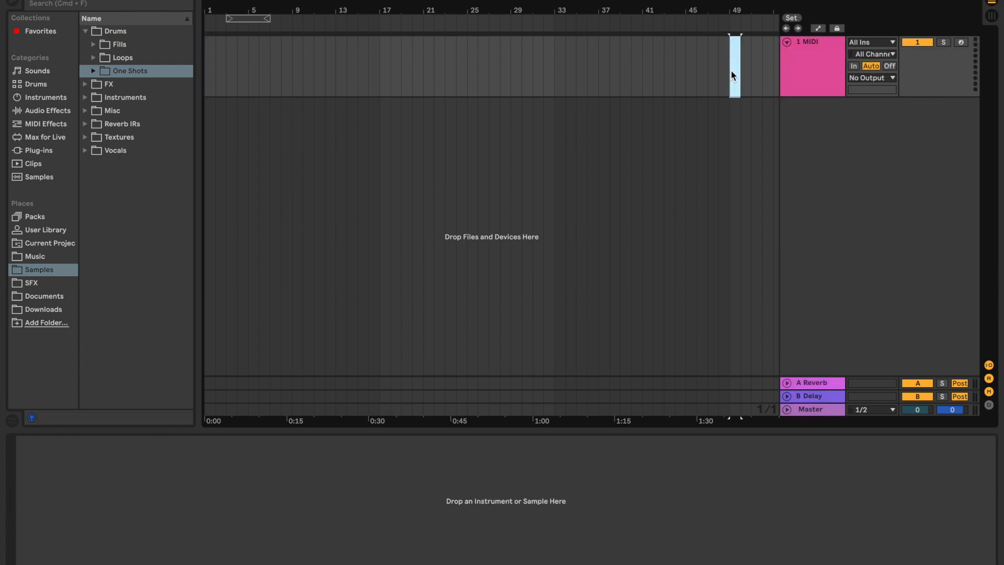
click(818, 80)
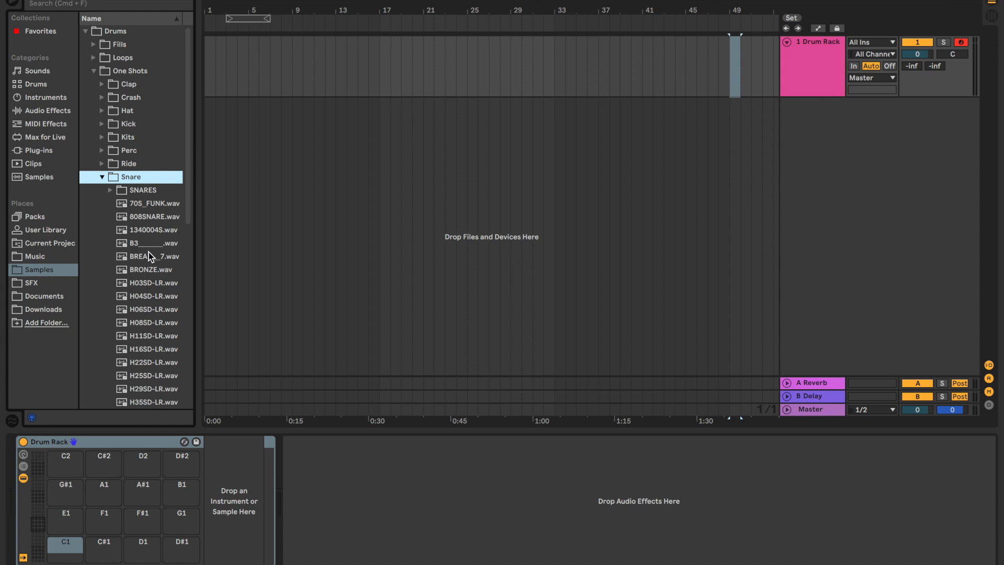
scroll(149, 252, down, 5)
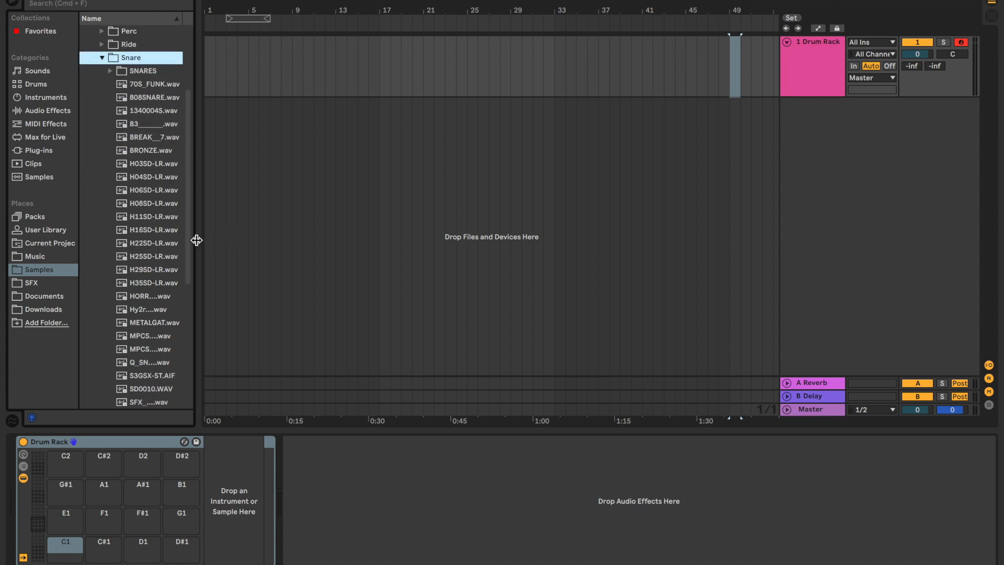
drag(197, 240, 245, 240)
- Audition the samples in the Snare folder one after another, going down and back up the list
key(Down)
key(Down)
key(Down)
key(Down)
key(Down)
key(Down)
key(Down)
key(Down)
key(Down)
key(Down)
key(Down)
key(Down)
key(Down)
key(Down)
key(Down)
key(Down)
key(Down)
key(Down)
key(Down)
key(Down)
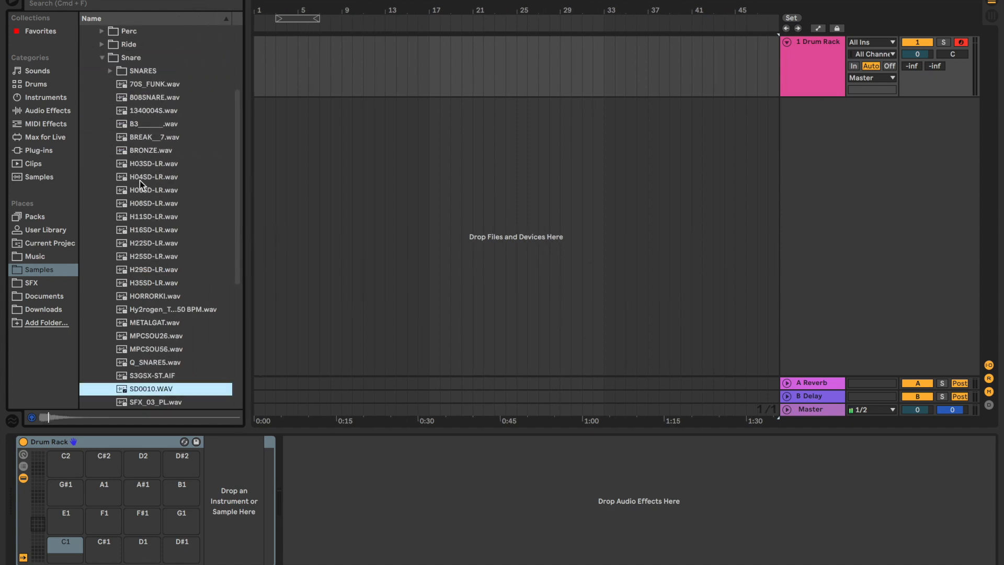
key(Up)
key(Up)
key(Up)
key(Up)
key(Up)
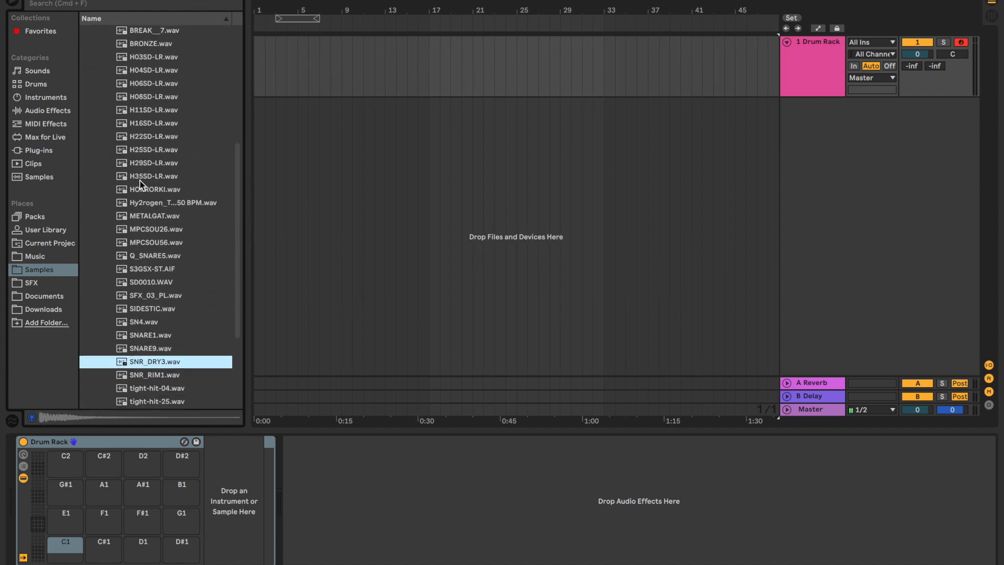
- Load SNARE1.wav onto the C1 pad and shape its volume envelope to a 17.1 ms attack and 84.7 ms decay with -inf dB sustain
double_click(121, 337)
drag(575, 458, 591, 478)
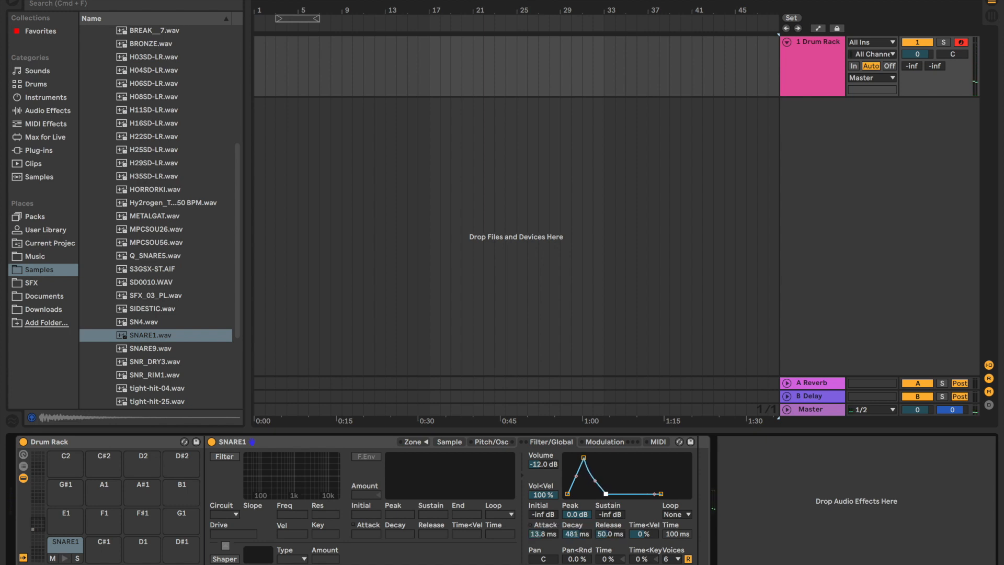
drag(605, 493, 602, 494)
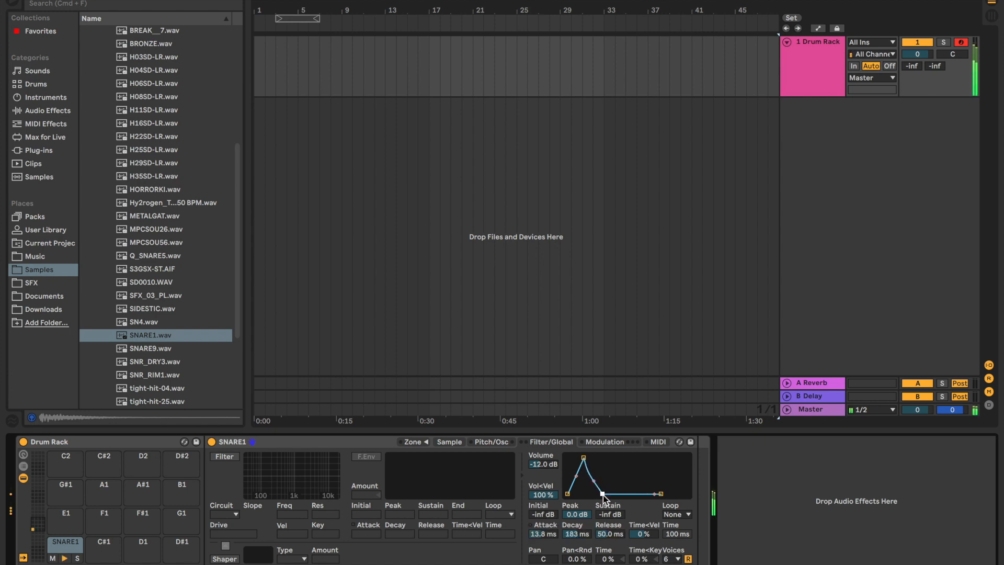
- Group the SNARE1 sampler into an Instrument Rack and add SNR_RIM1.wav as a second chain
right_click(281, 442)
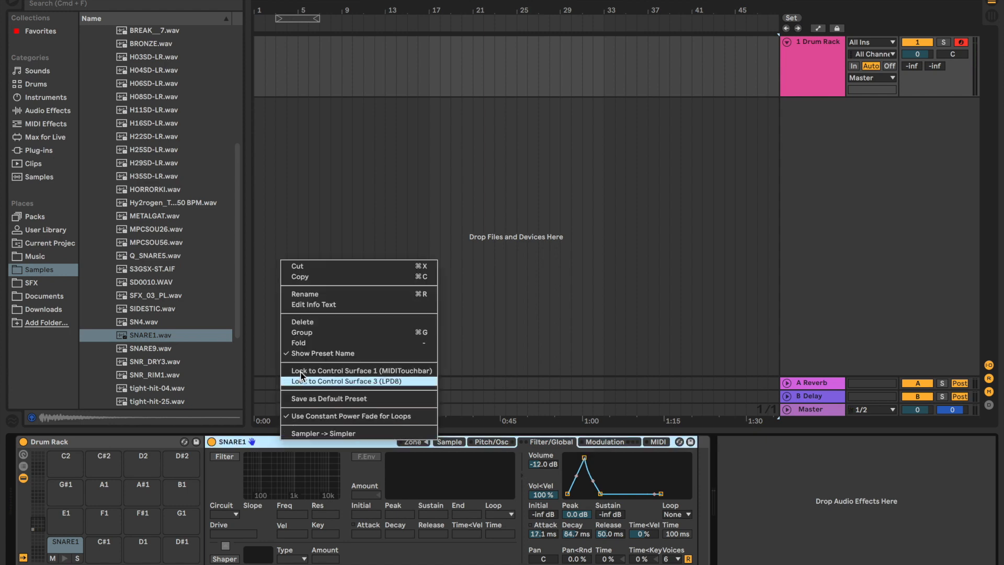
click(305, 332)
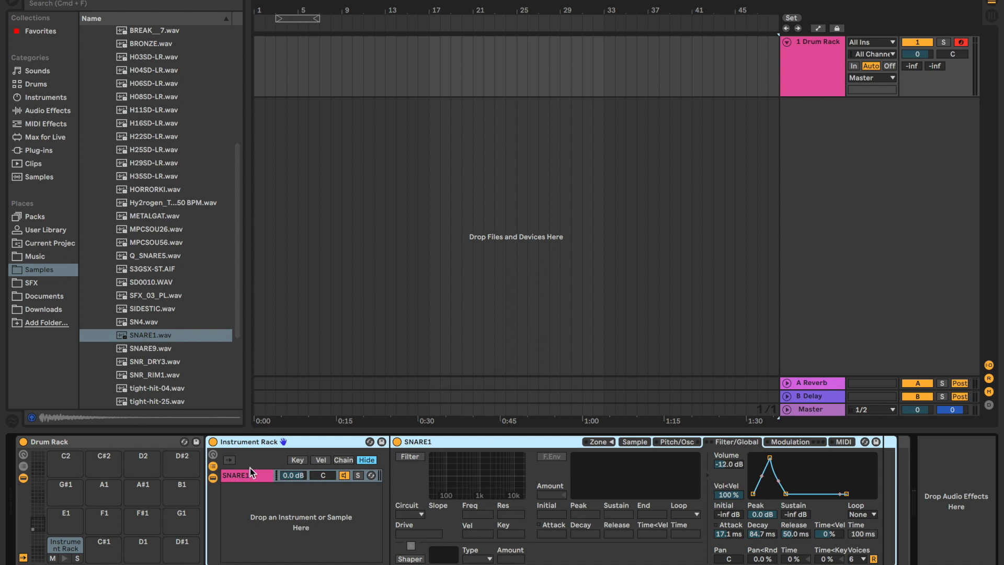
click(155, 349)
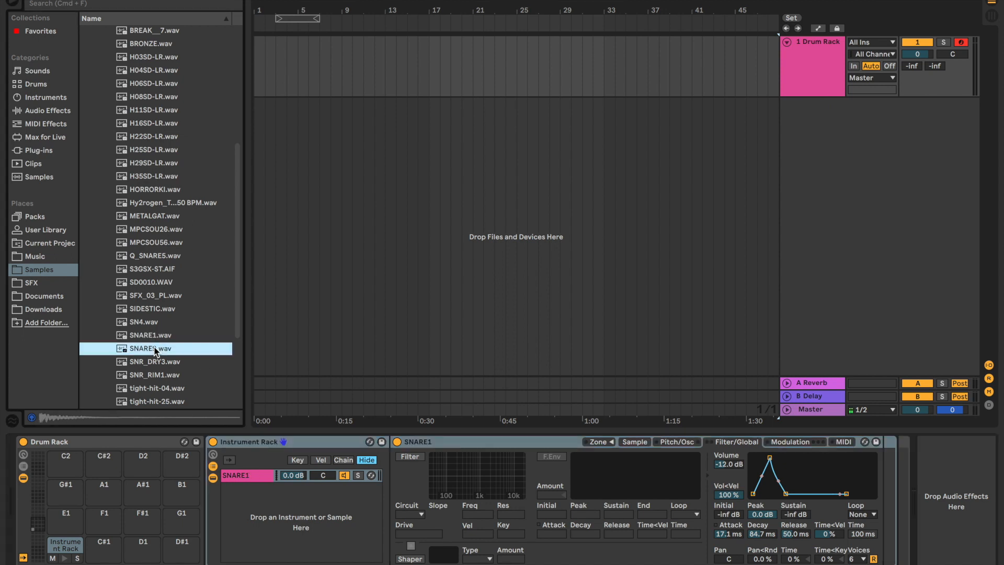
key(Down)
key(Down)
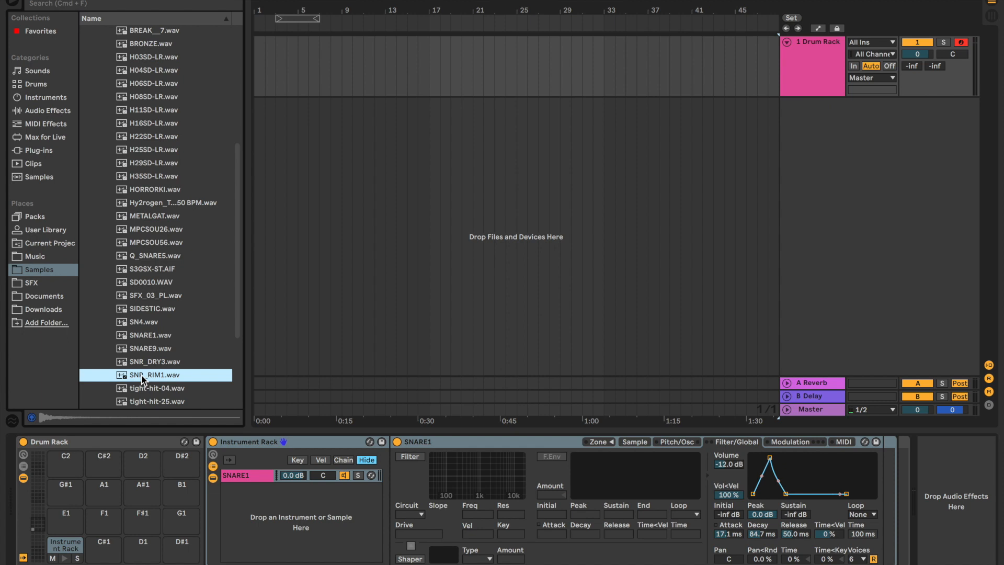
drag(143, 379, 249, 473)
- Solo the SNR_RIM1 chain while setting its volume envelope to 103 ms decay and -inf dB sustain, and unsolo it
click(359, 475)
drag(777, 461, 770, 494)
click(358, 475)
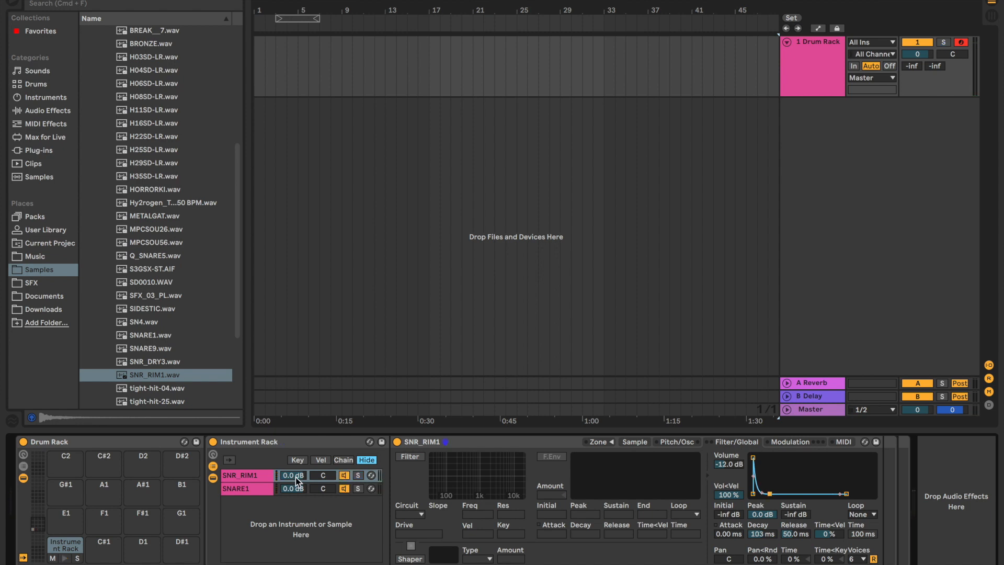
- Tighten the SNARE1 chain's volume envelope to a 2.00 ms attack and 125 ms decay
click(293, 489)
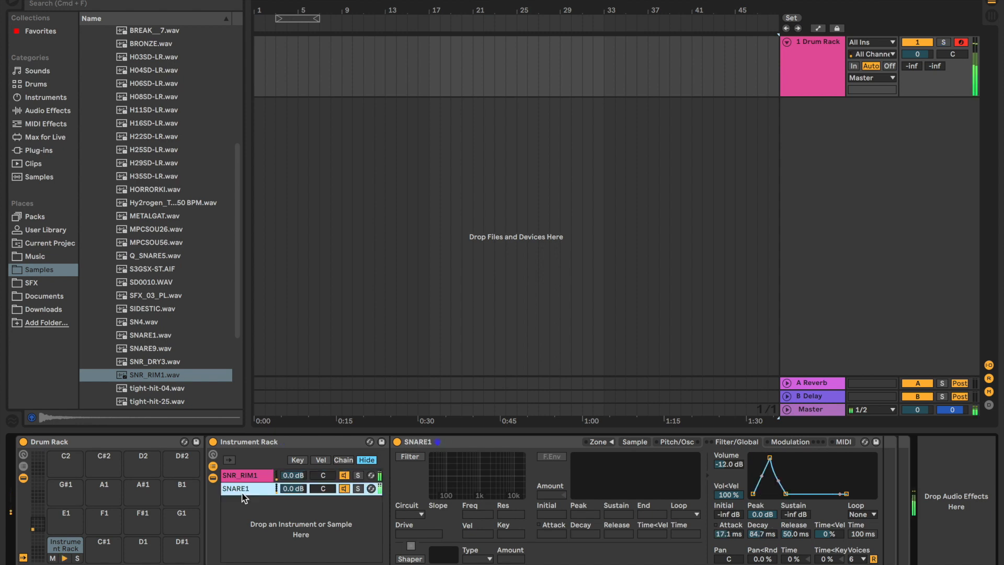
drag(769, 458, 763, 458)
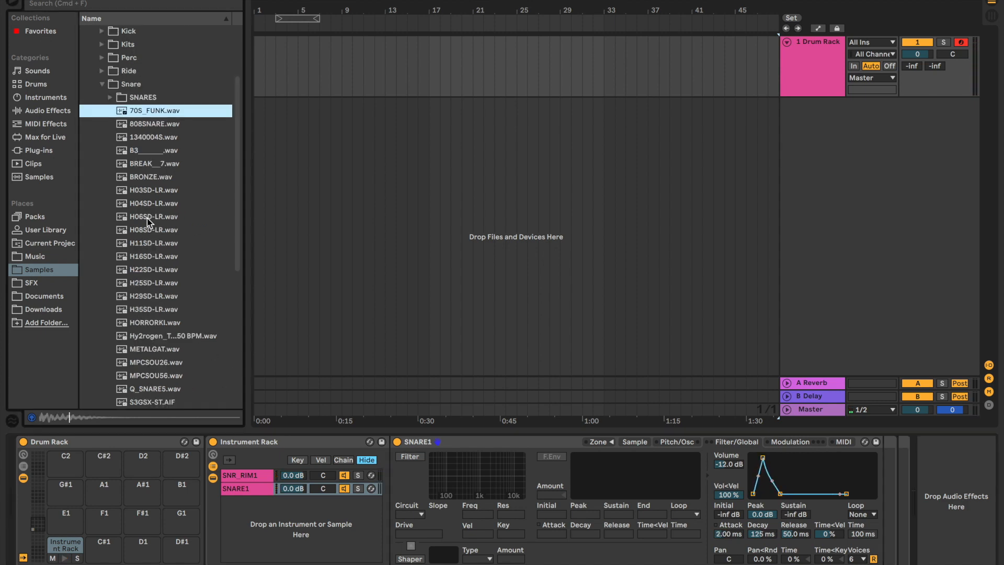
- Audition more Snare samples, add METALGAT.wav as a third chain in the Instrument Rack and lengthen its volume envelope attack
key(Down)
key(Down)
key(Down)
key(Down)
key(Down)
key(Down)
key(Down)
key(Down)
key(Down)
key(Down)
key(Down)
key(Down)
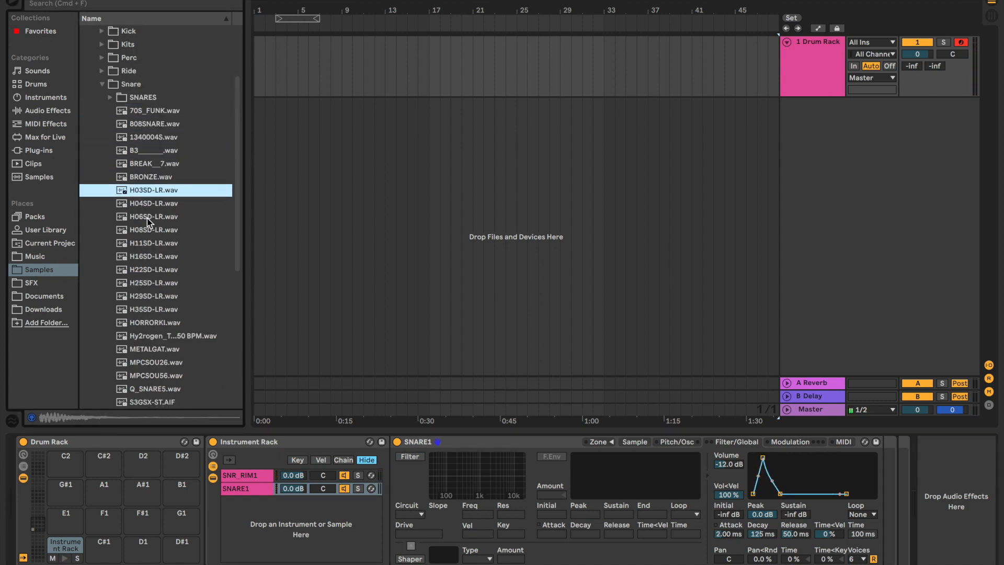
click(163, 297)
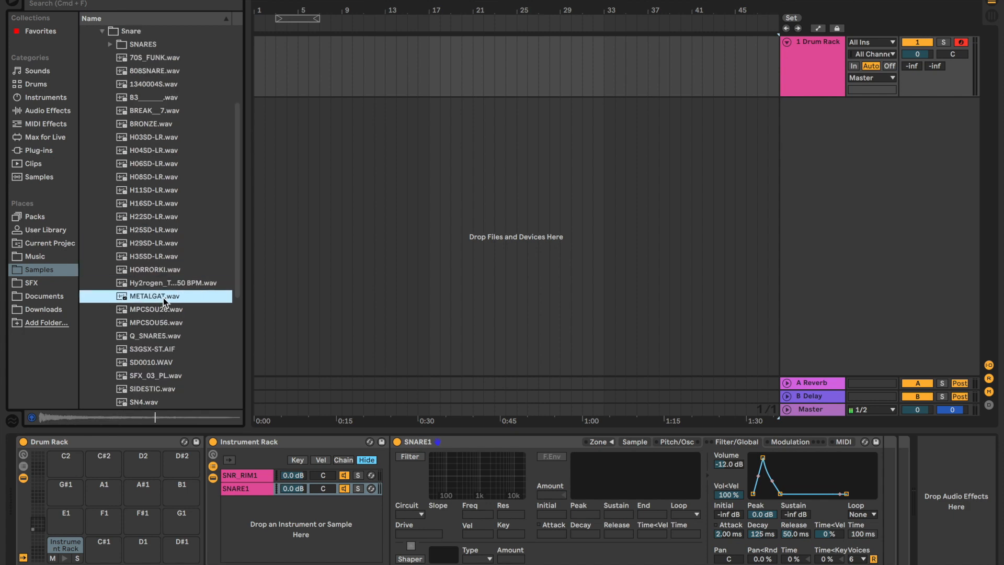
drag(163, 297, 287, 533)
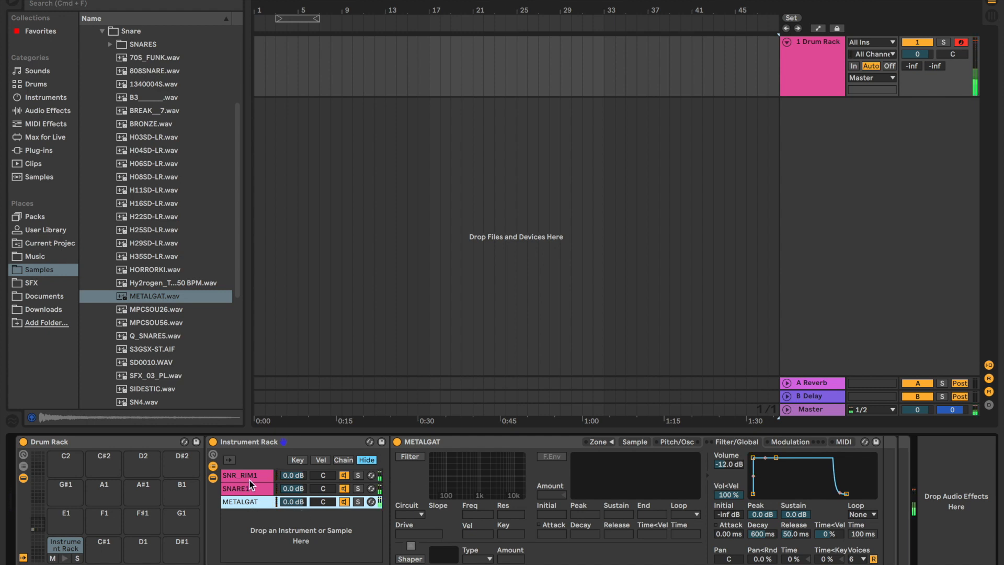
drag(753, 458, 776, 458)
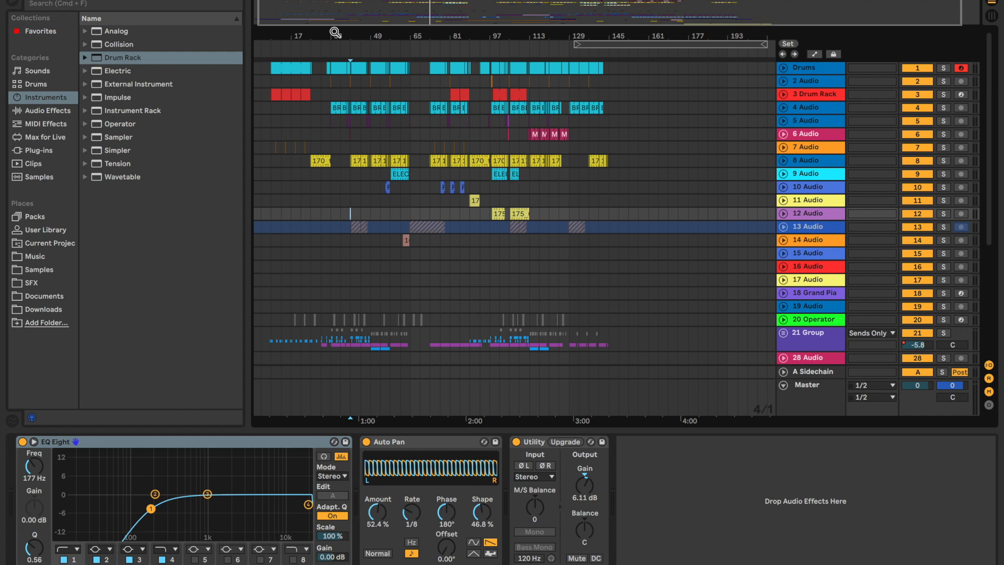
- In the existing full arrangement, show the Snare pad's layered chains in the Drums track's rack and solo the Drums track
drag(334, 32, 337, 104)
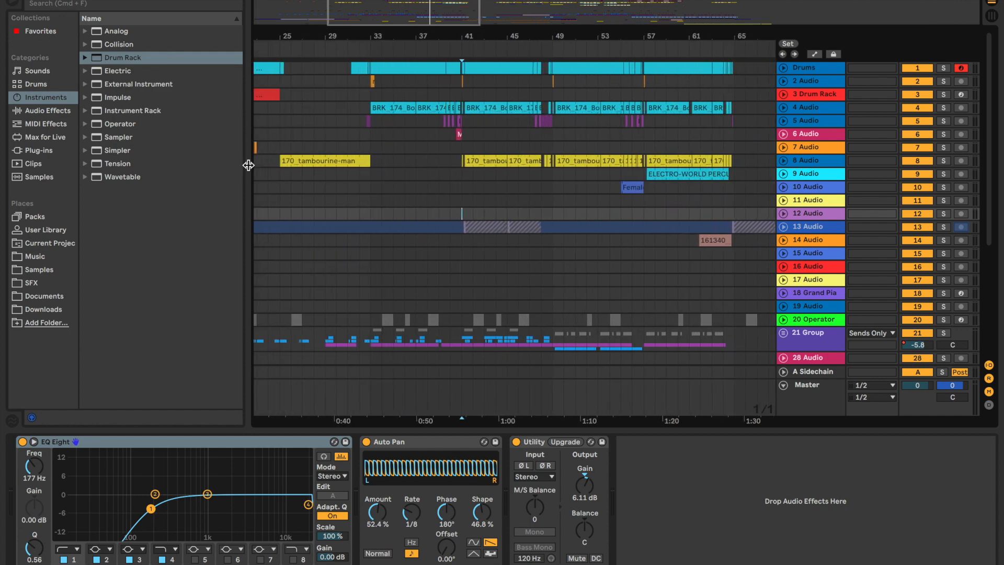
drag(248, 165, 193, 159)
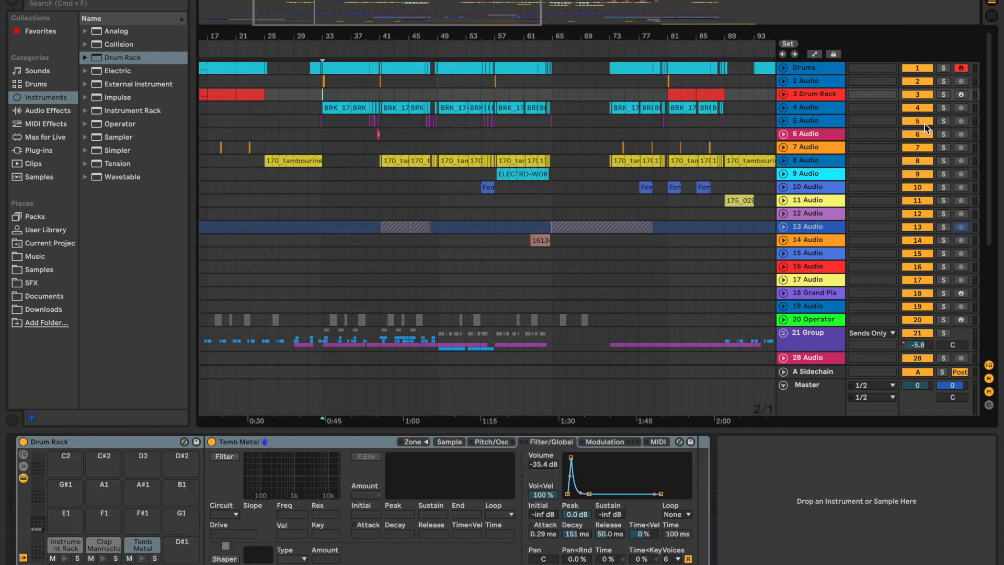
scroll(330, 102, left, 5)
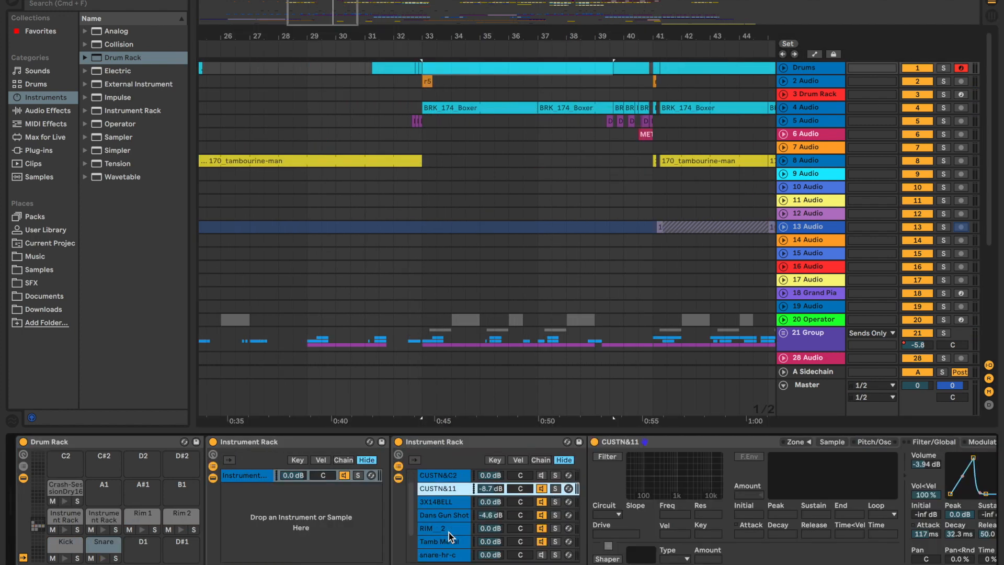
scroll(478, 514, up, 1)
click(944, 69)
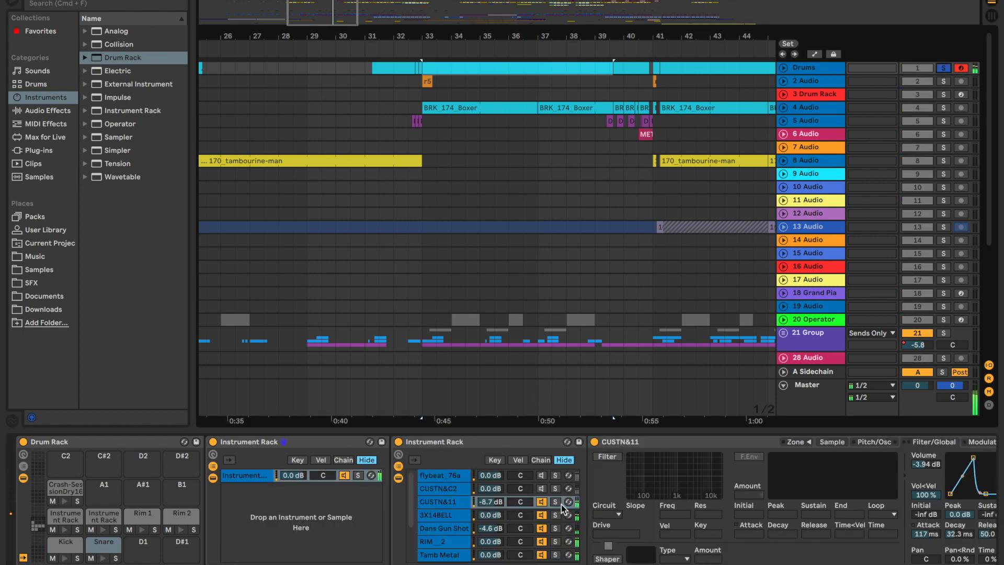
- Solo the snare layers CUSTN&11, 3X14BELL, Dans Gun Shot and RIM__2 in turn to hear each and examine its envelope
click(553, 503)
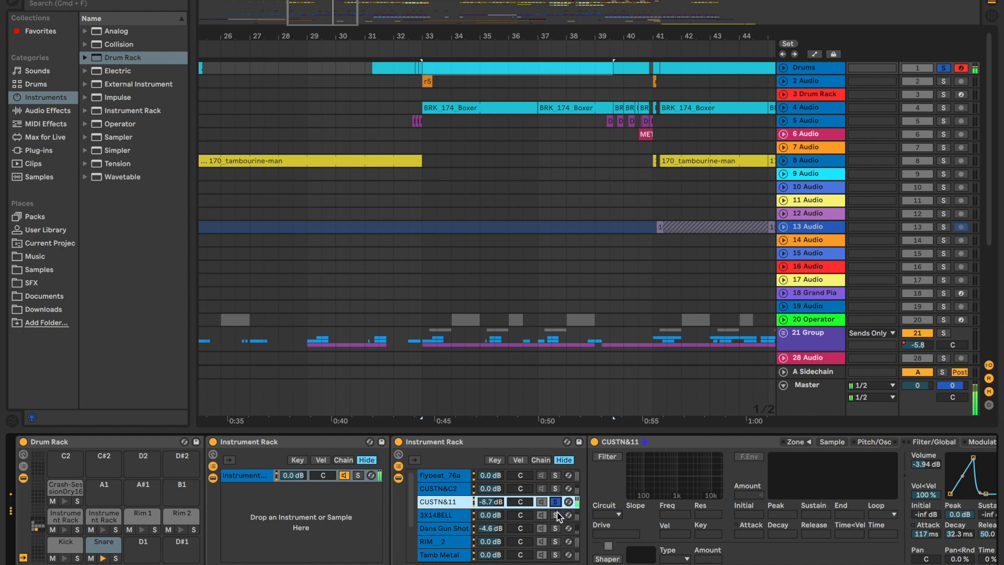
click(555, 515)
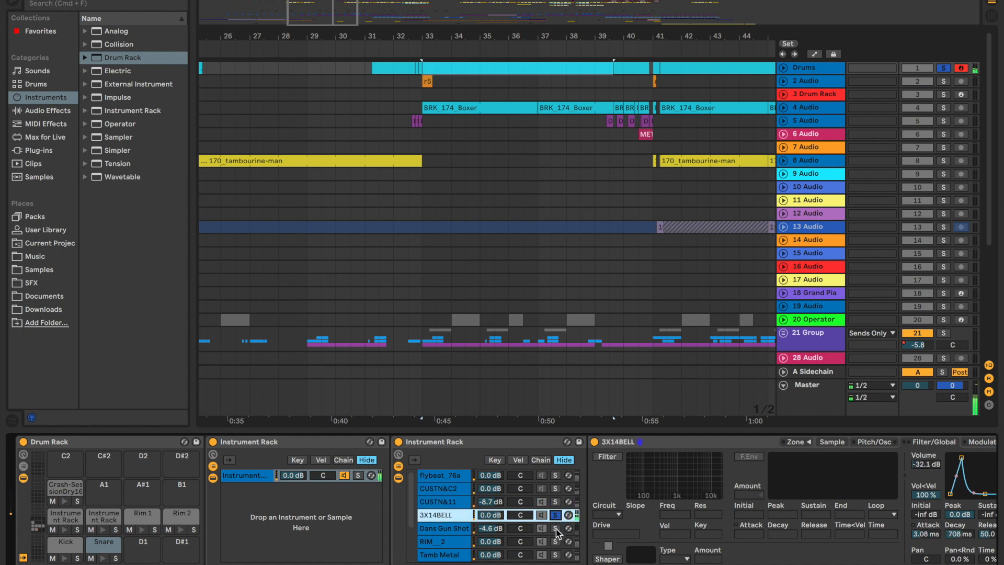
scroll(883, 458, right, 5)
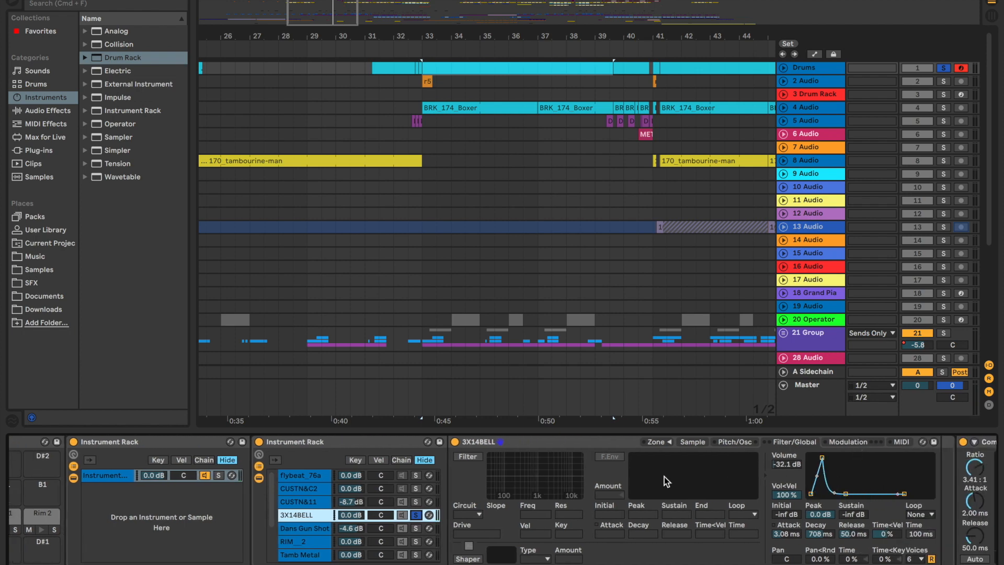
click(415, 528)
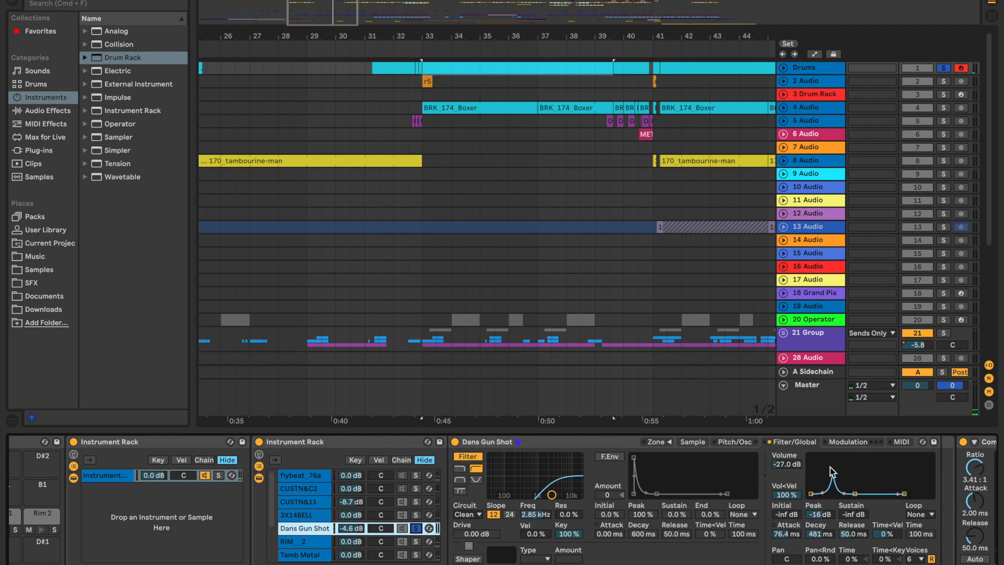
click(415, 542)
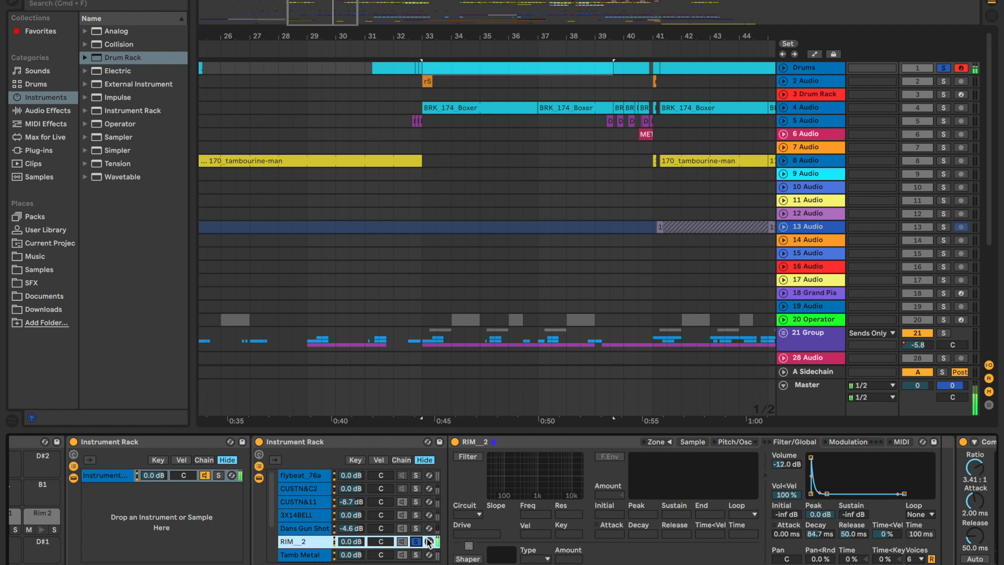
- Solo and unsolo the Tamb Metal and Snare_07_PL layers in turn, and compare them with the full snare stack
scroll(416, 547, down, 3)
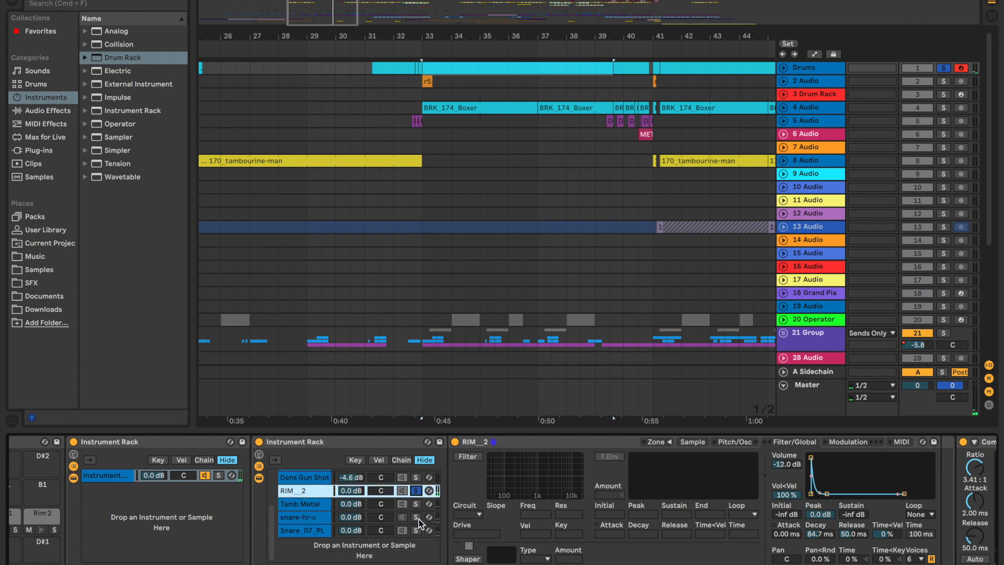
click(416, 504)
click(415, 504)
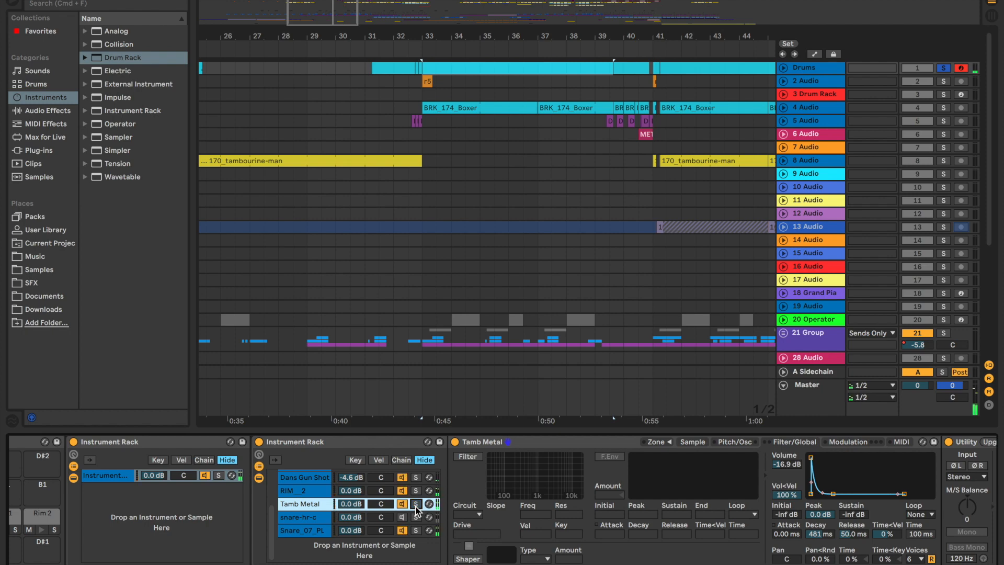
click(416, 530)
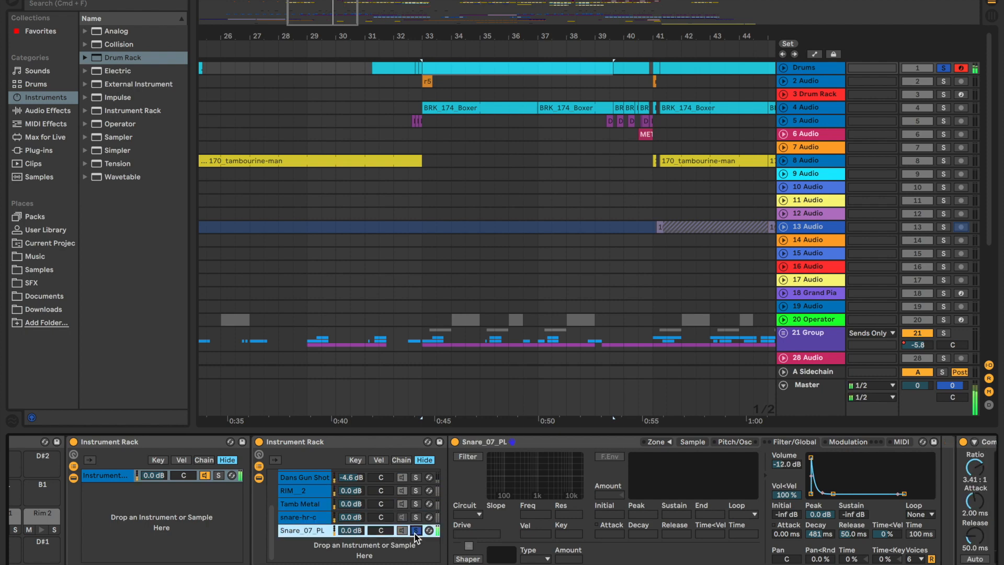
click(416, 531)
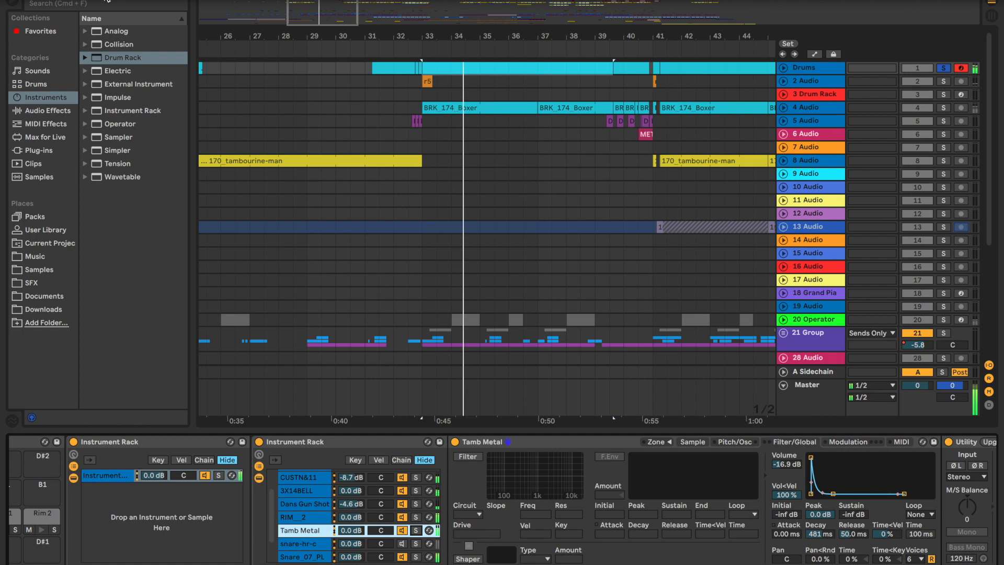
- Find the "trump" project with the system search and open it
key(super+space)
text(tu)
key(BackSpace)
text(rump)
key(Return)
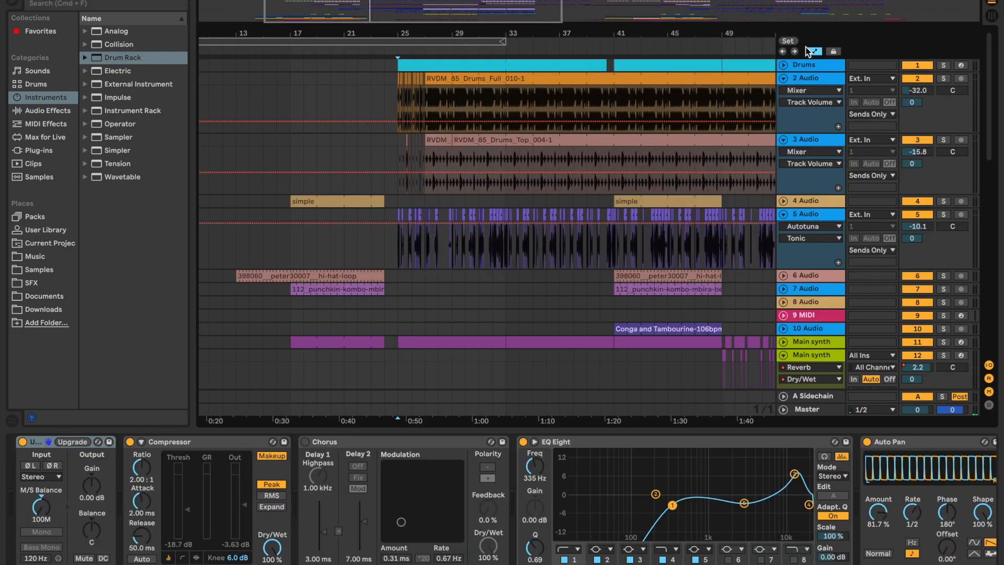
- Play the arrangement from bar 25 with the Drums track soloed and examine the Kick pad's layered Instrument Rack in the Drum Rack
click(810, 65)
key(space)
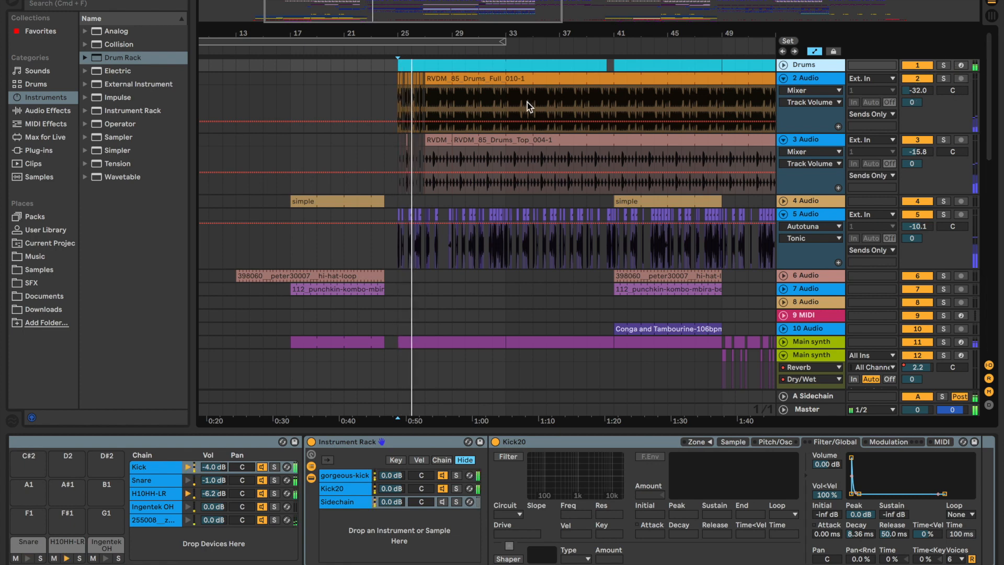
scroll(530, 106, left, 3)
click(843, 67)
click(943, 66)
key(space)
key(space)
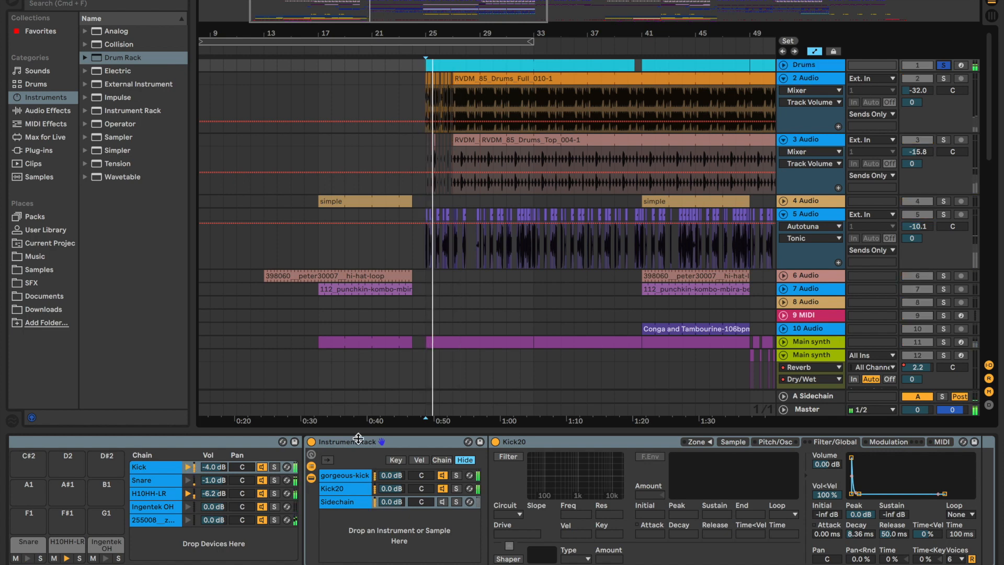
scroll(148, 538, left, 4)
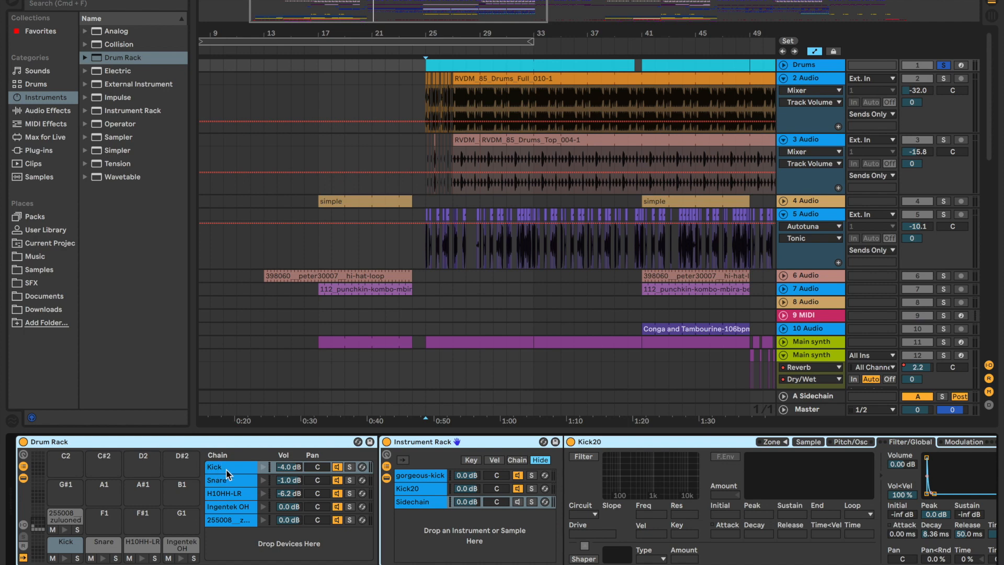
- Play the drums, show the Snare pad's layers with the Drums track armed, and examine the gorgeous-kick layer's envelope
key(space)
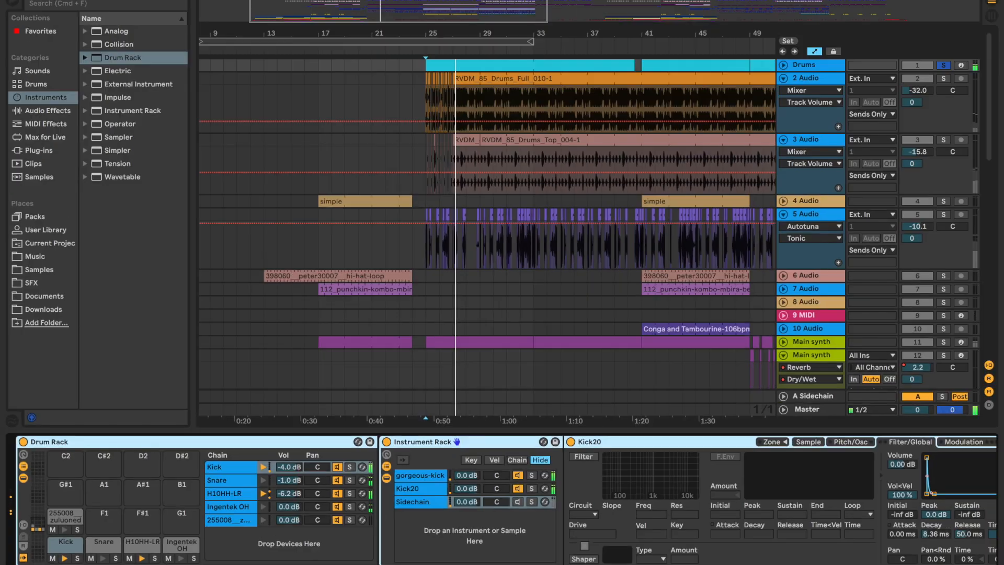
click(234, 480)
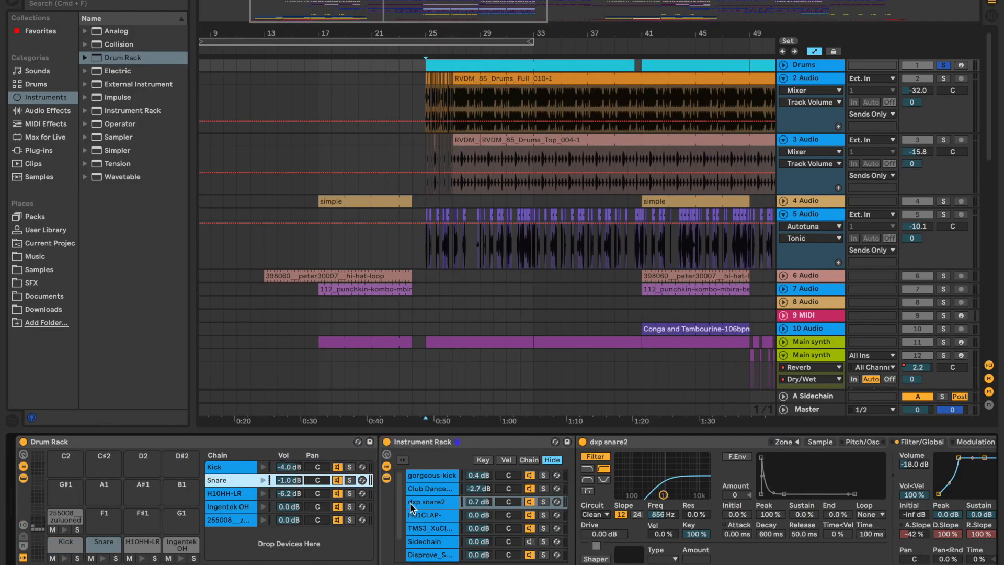
click(961, 65)
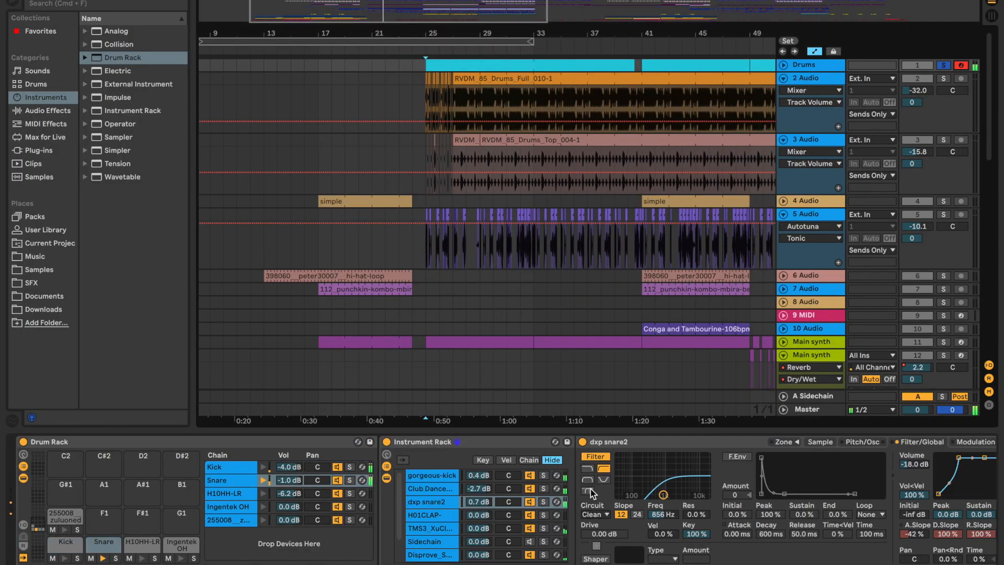
click(445, 475)
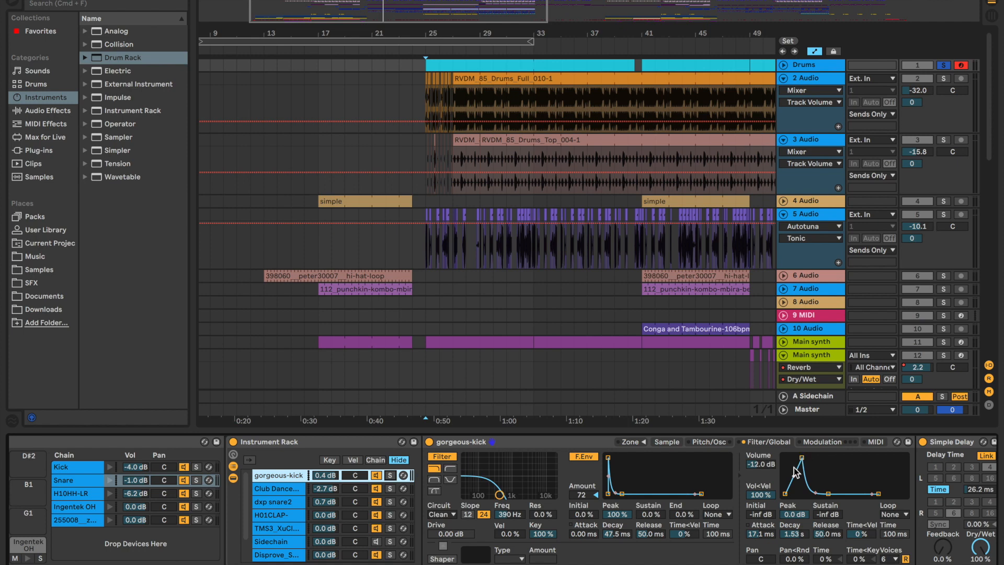
- Solo the snare layers Club Dance Beat Snare, H01CLAP-, TMS3_XuClap_005, Disprove_SD_03 and dxp snare2 in turn to compare their sounds and envelopes
click(389, 488)
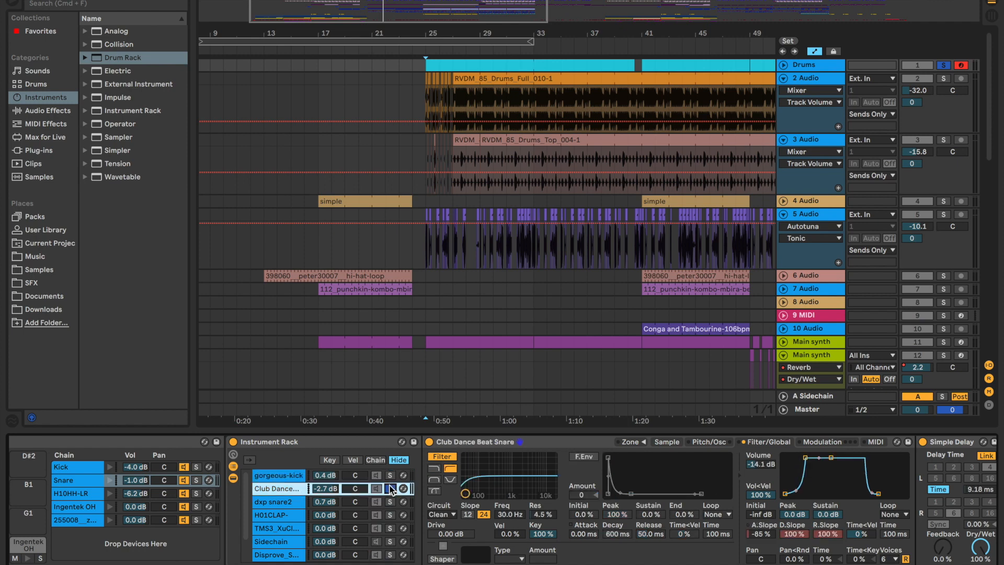
click(390, 515)
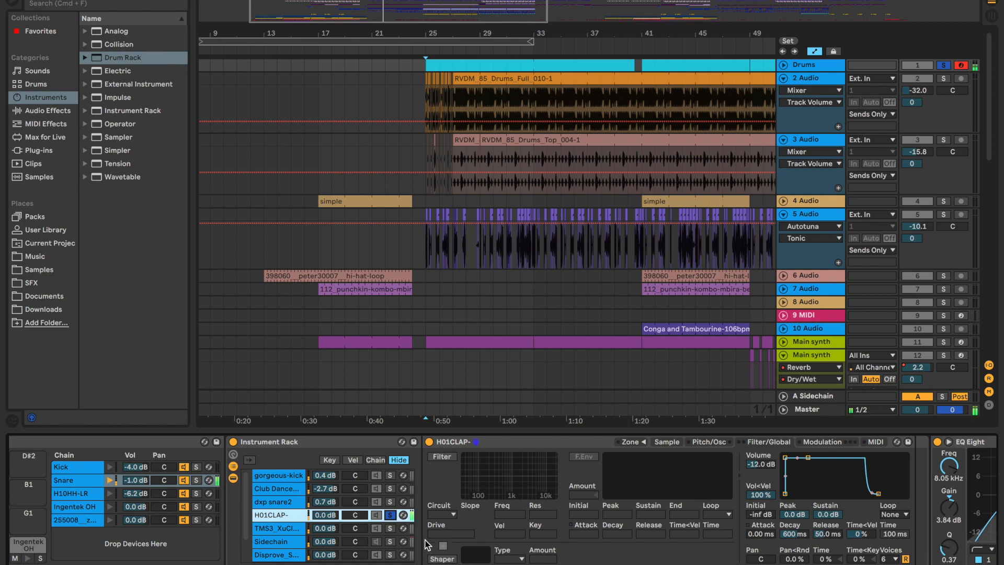
click(389, 529)
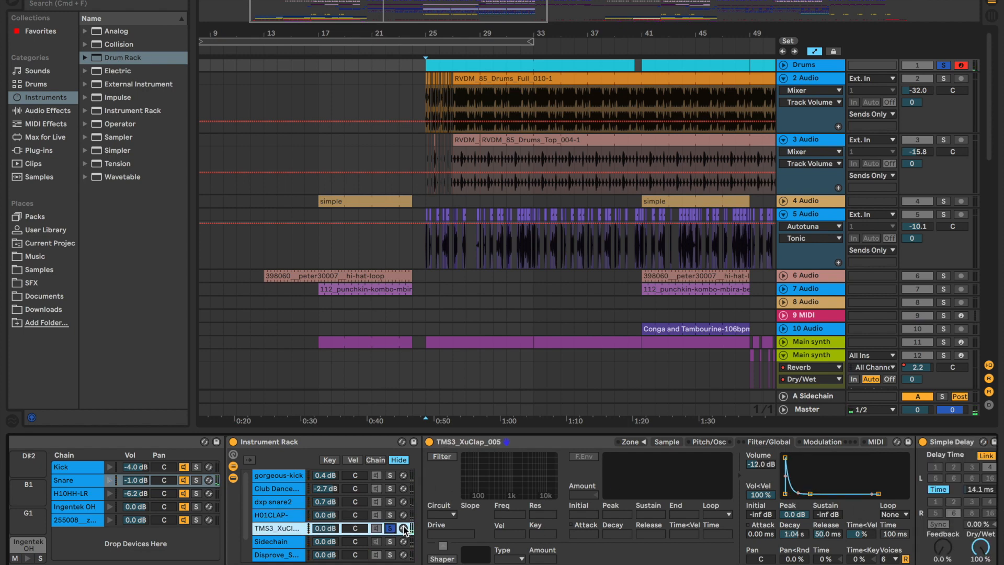
click(389, 555)
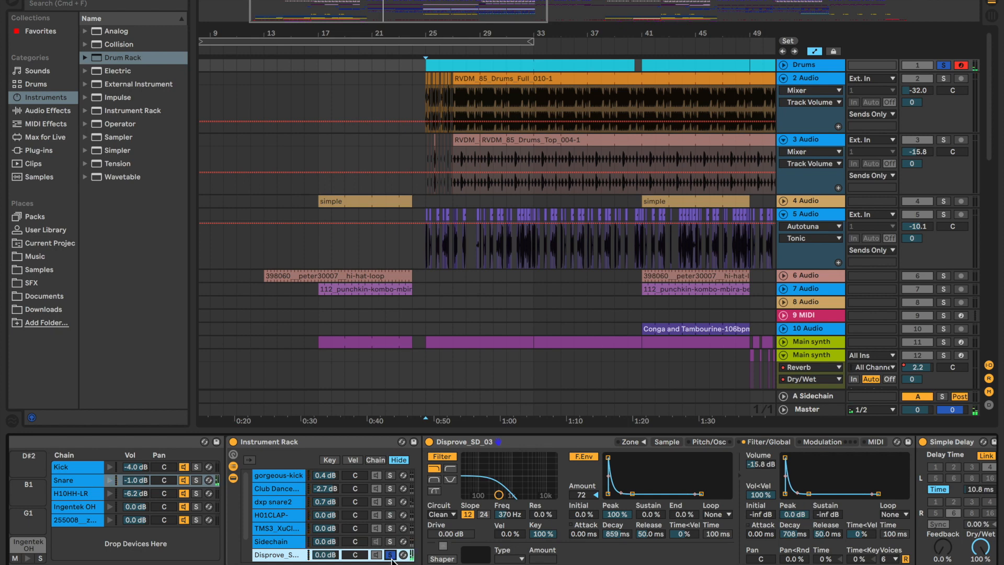
scroll(394, 561, left, 2)
click(419, 502)
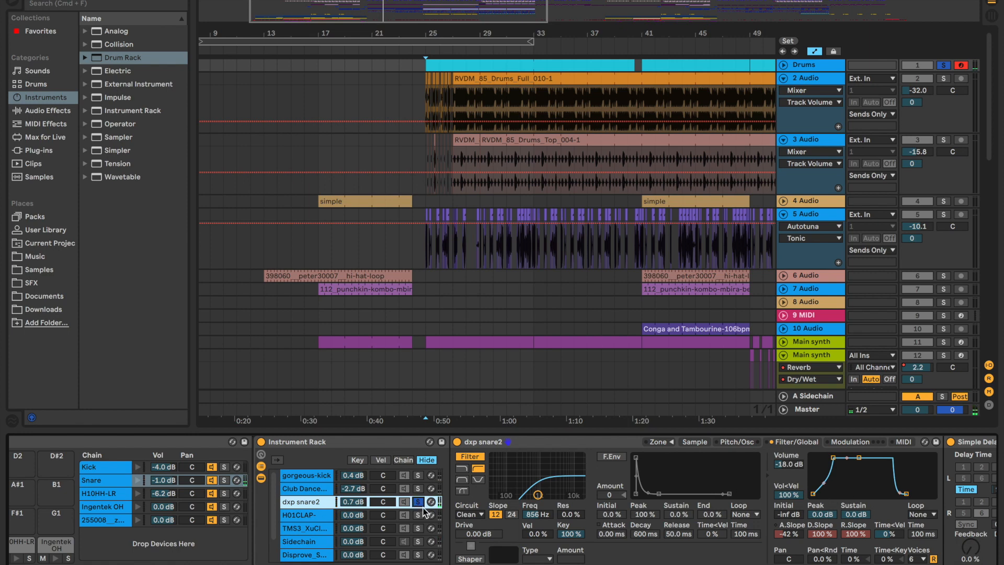
- Open the other project with the Drum Rack on track 1, play it, and show the Snare pad's layered Instrument Rack
key(Return)
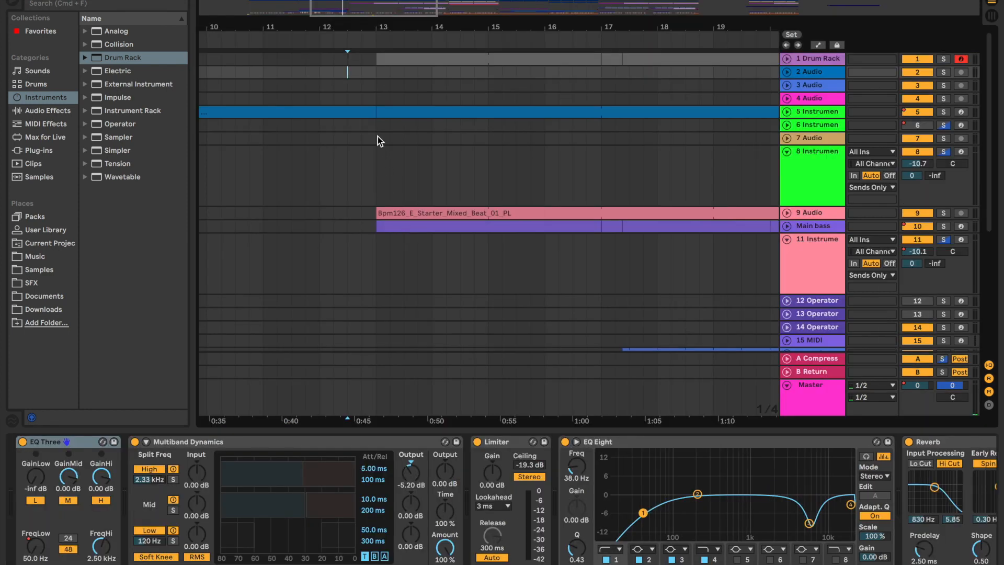
key(space)
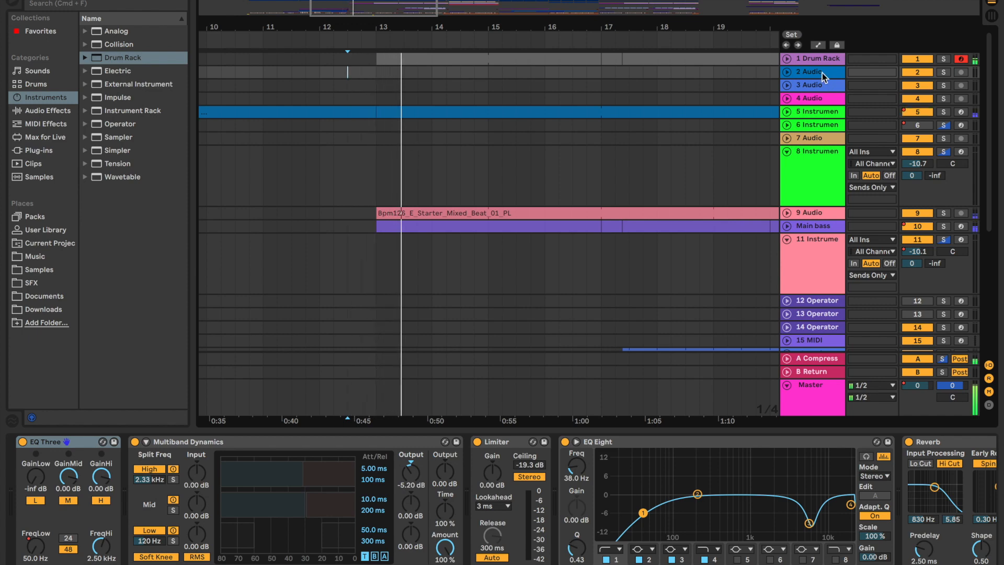
click(814, 58)
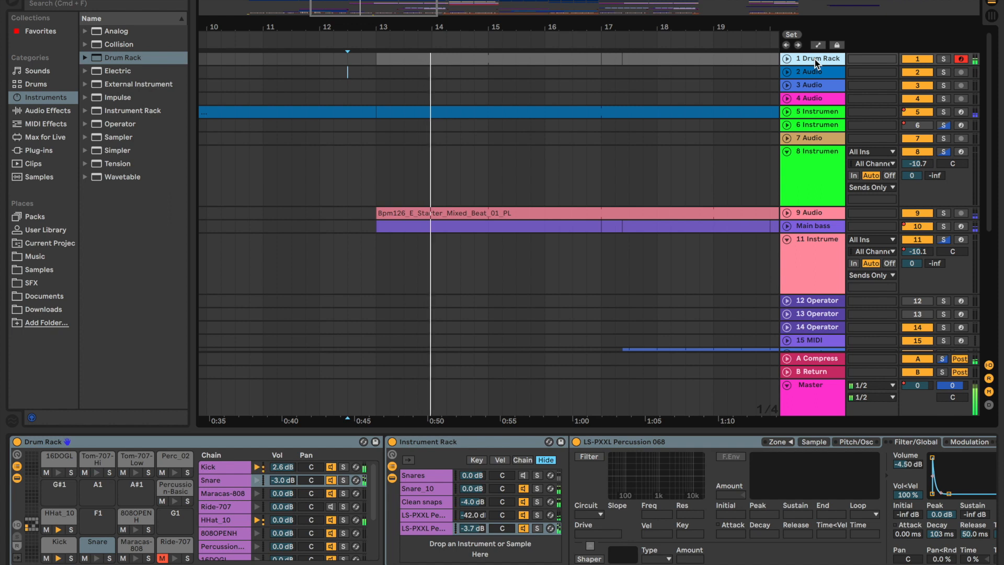
click(807, 61)
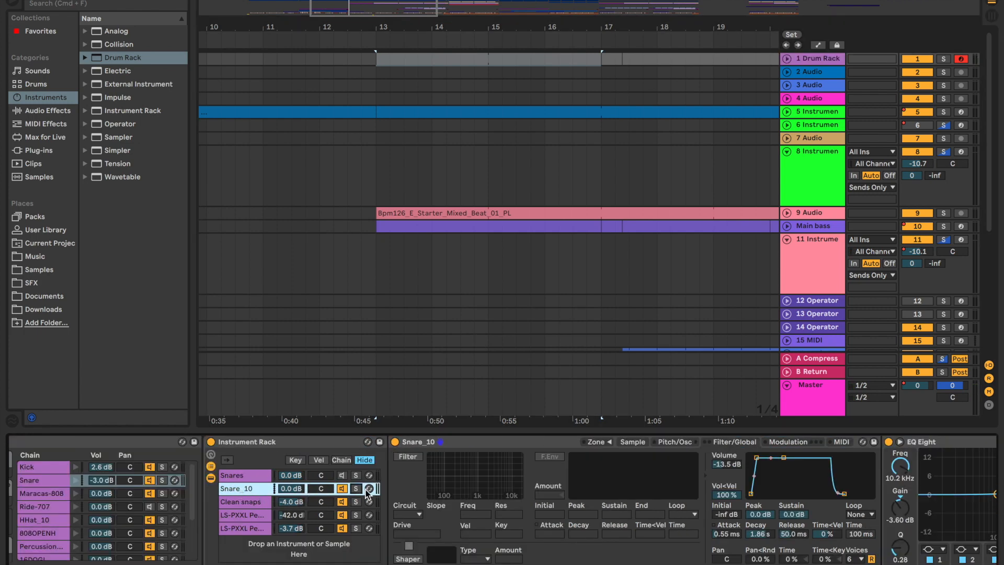
- Solo and unsolo the Snare_10 layer, then solo the Clean snaps layer to hear it alone and examine its envelope
click(357, 488)
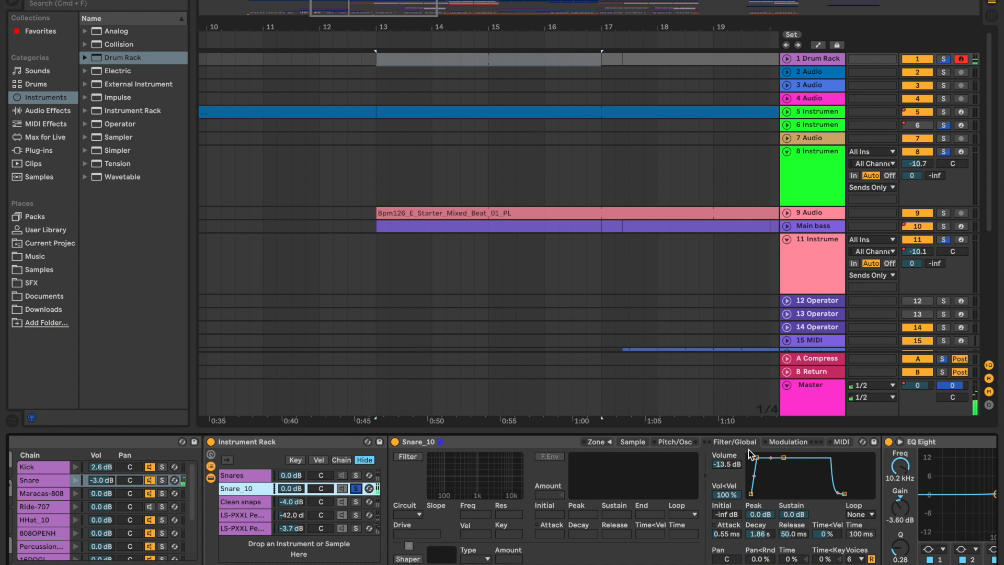
click(356, 488)
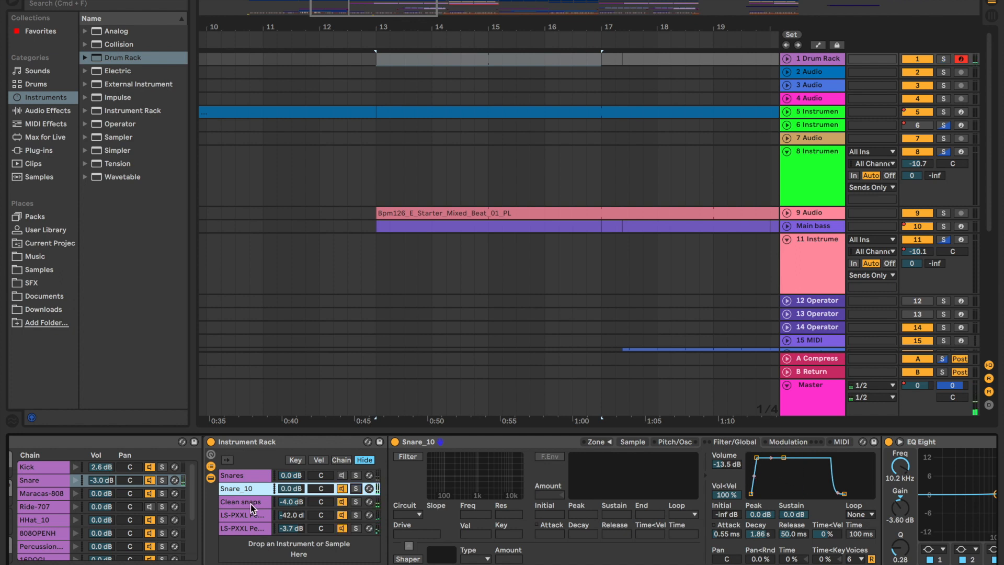
click(250, 504)
click(356, 502)
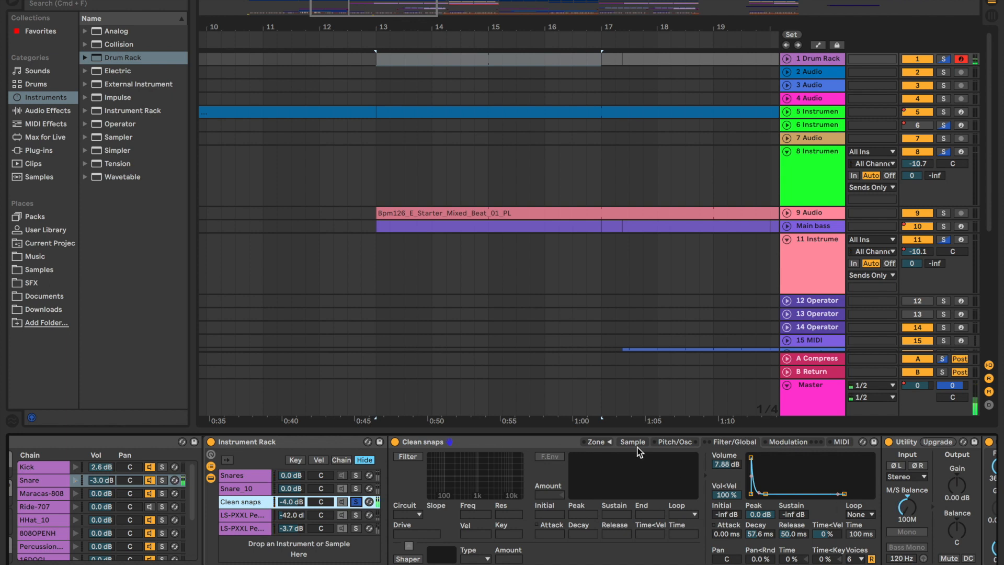
- Set the Clean snaps volume envelope to 0.0 dB sustain and 151 ms decay, and inspect the layer's sample waveform
drag(767, 492, 769, 457)
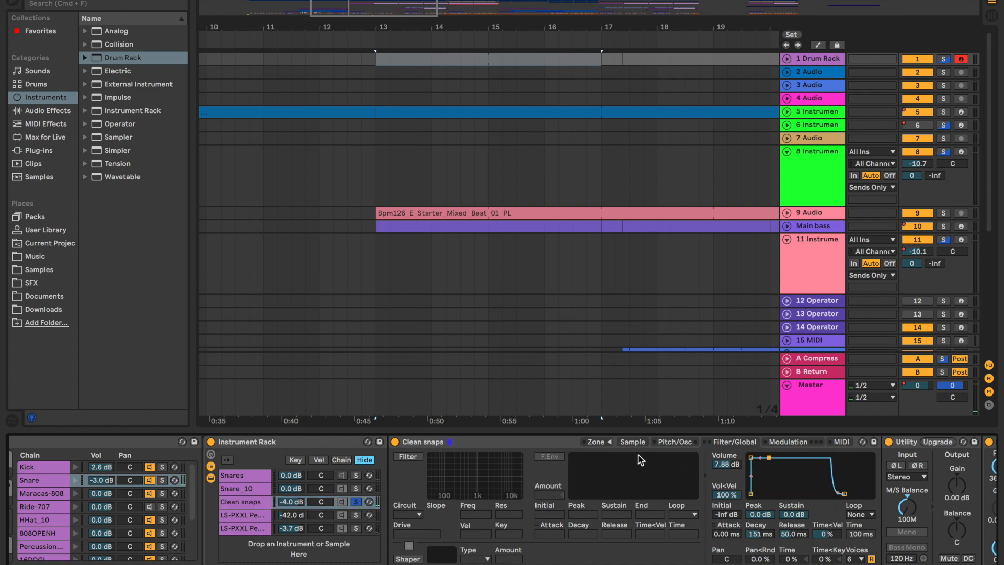
click(632, 442)
drag(618, 464, 552, 463)
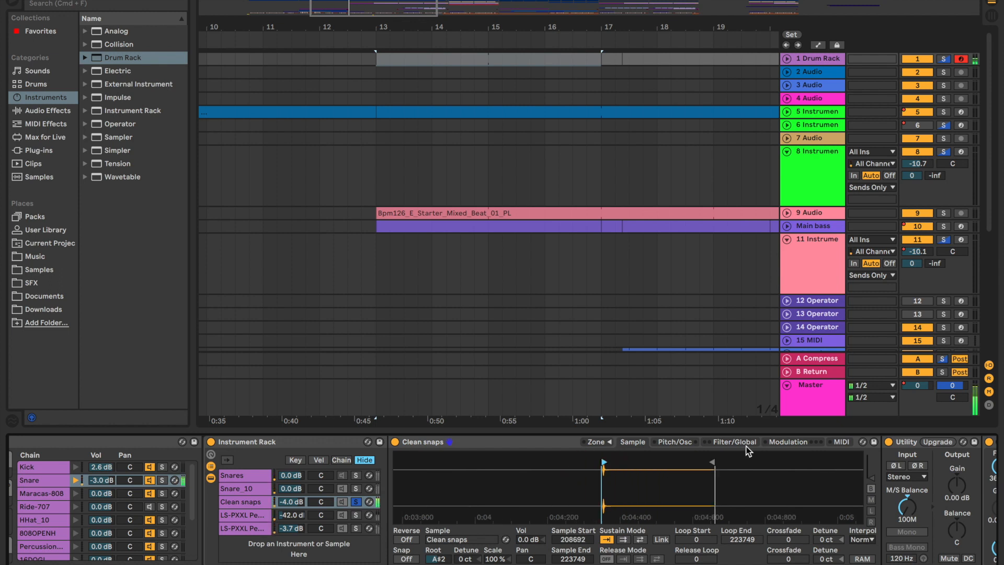
click(746, 443)
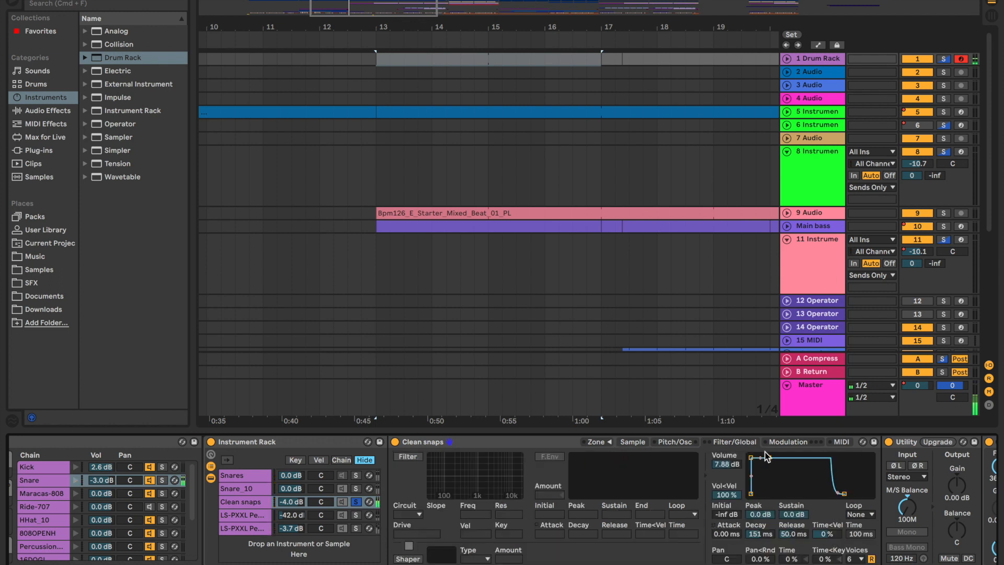
- Unsolo Clean snaps, and solo and unsolo the LS-PXXL Percussion 068 layer to hear it and examine its envelope
click(356, 501)
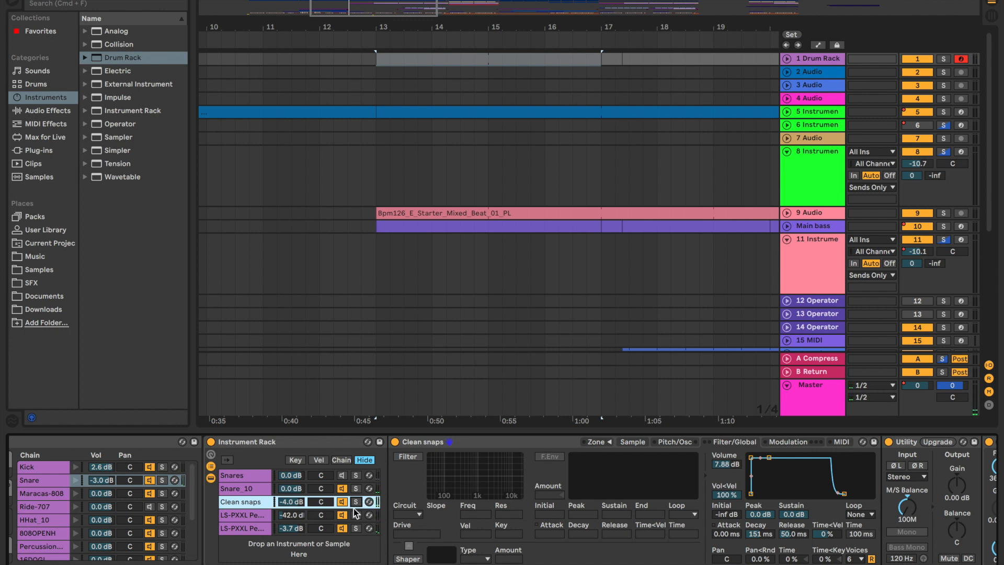
click(355, 528)
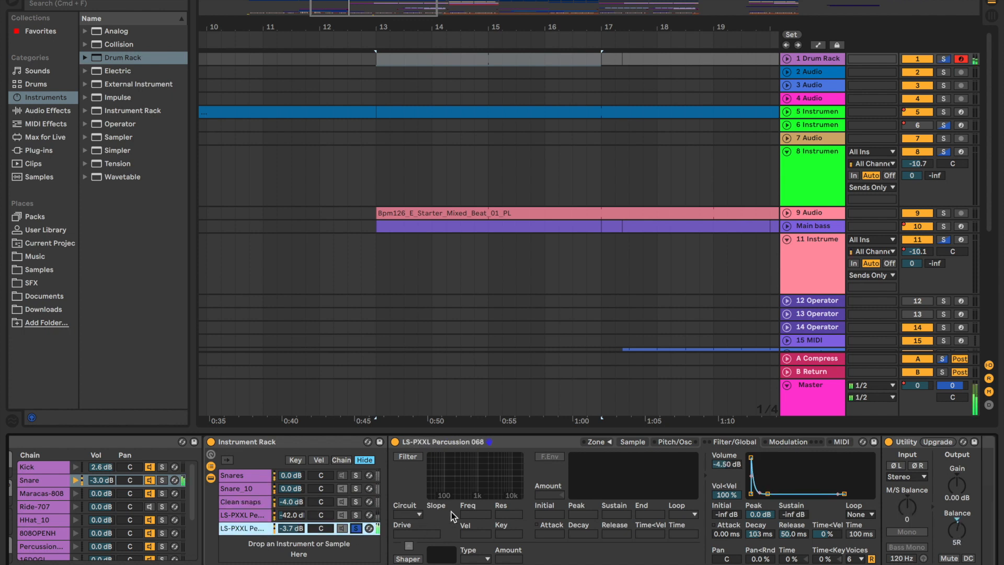
click(356, 528)
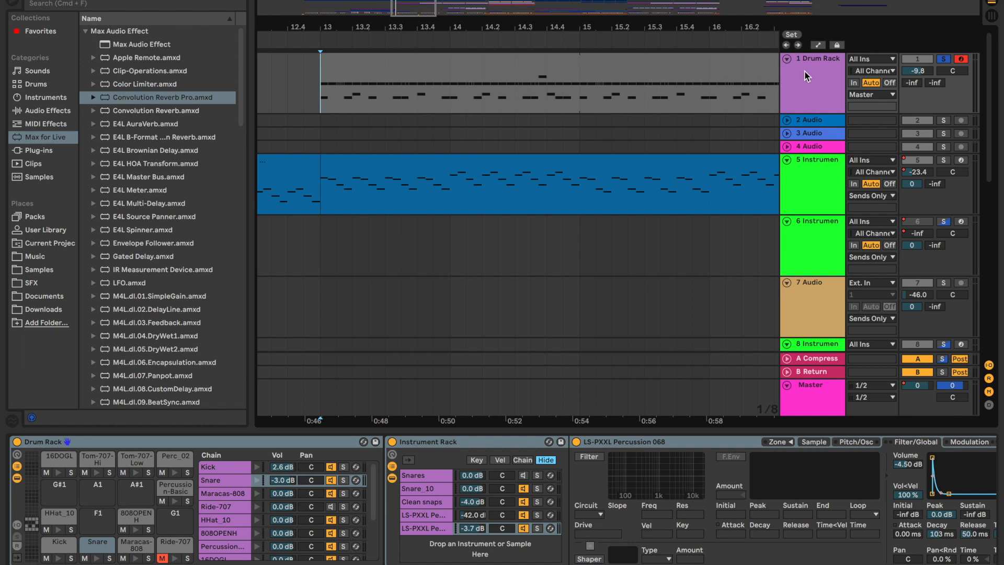
- Play the soloed Drum Rack track from bar 13, and replay it from 13.2 to hear the layered snare
click(805, 73)
key(space)
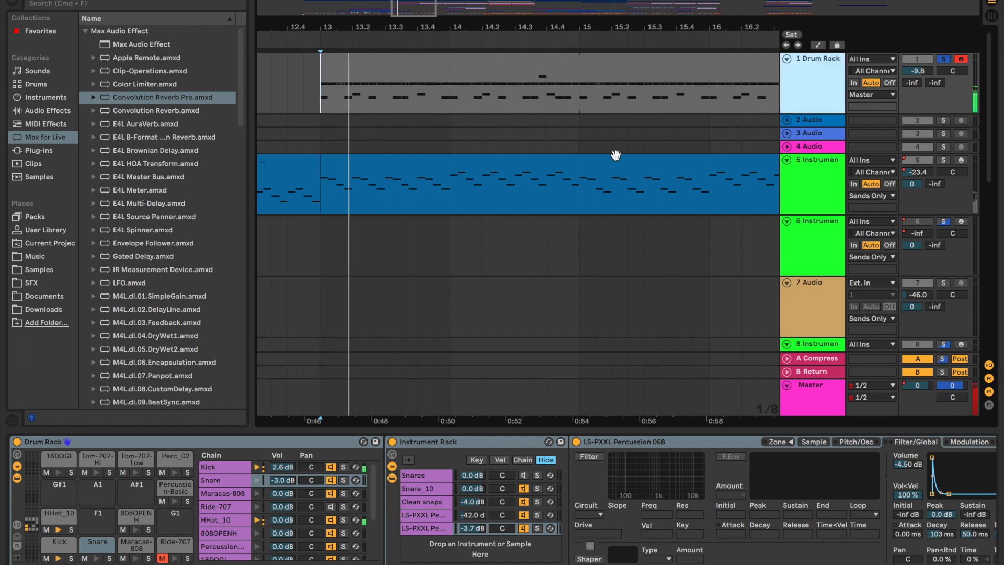
key(space)
click(356, 99)
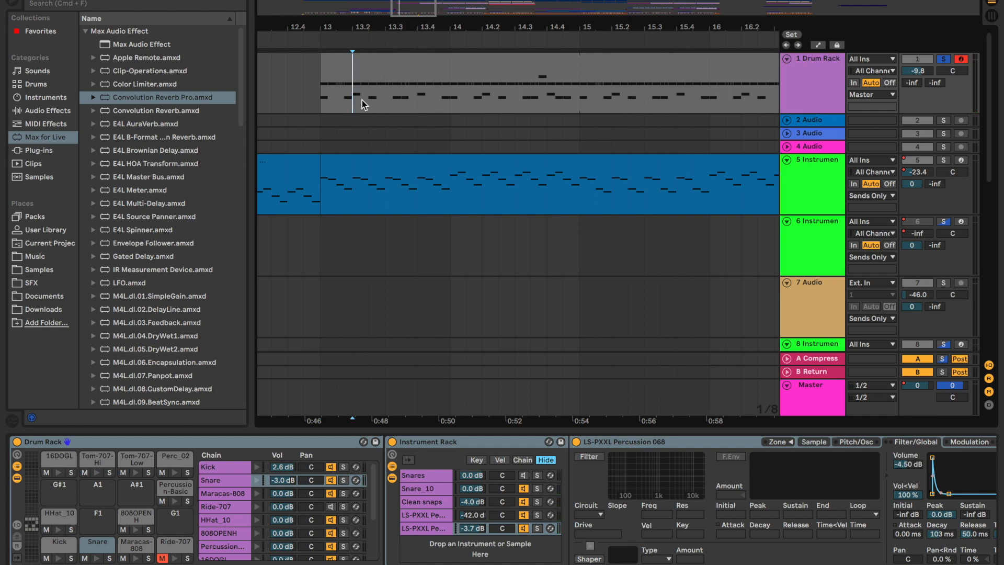
key(space)
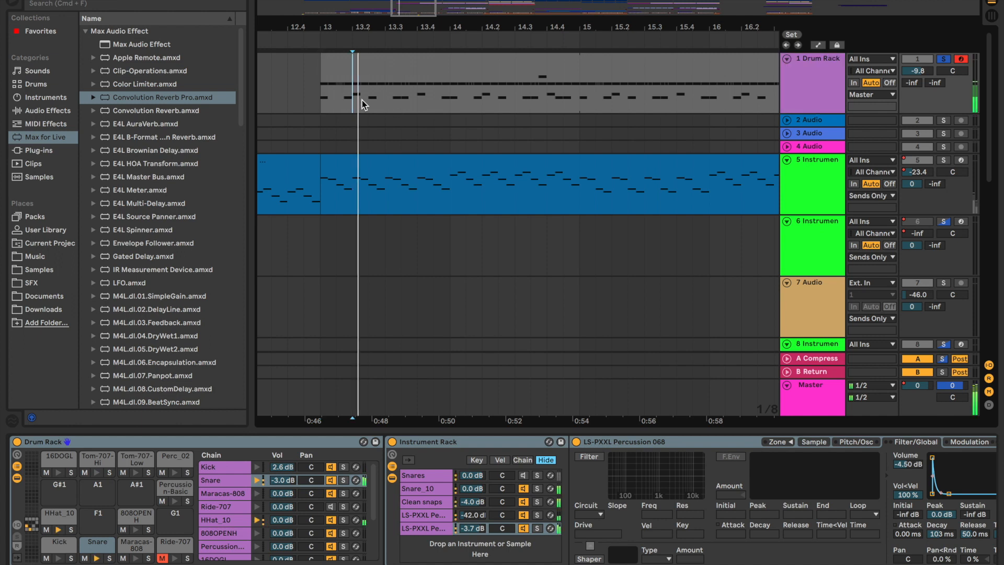